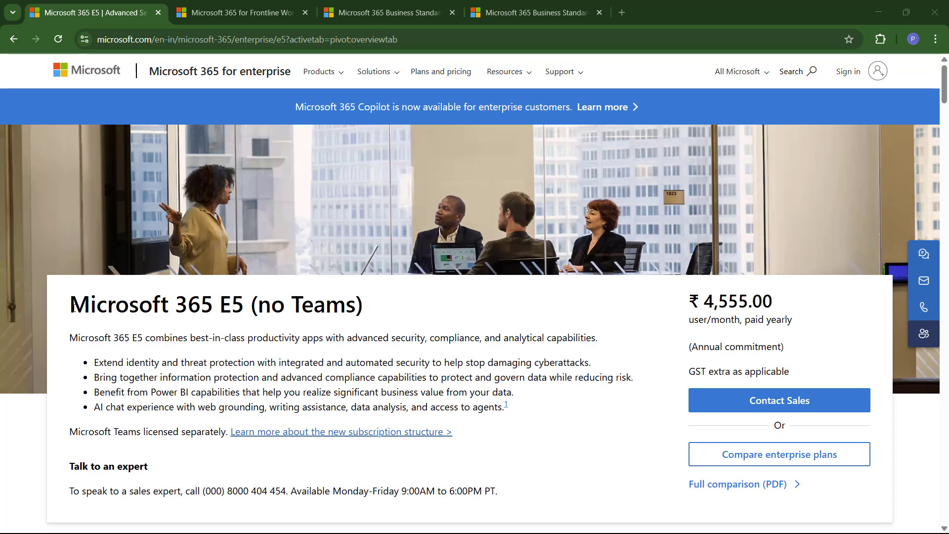
Step: Review the E5 plan details, highlighting the plan heading
drag(72, 305, 346, 305)
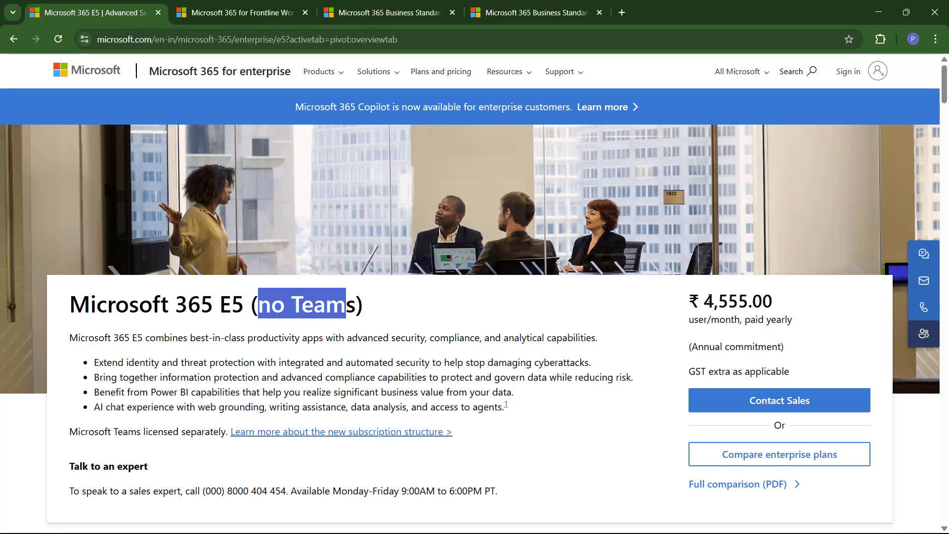
drag(707, 300, 763, 300)
scroll(547, 339, down, 8)
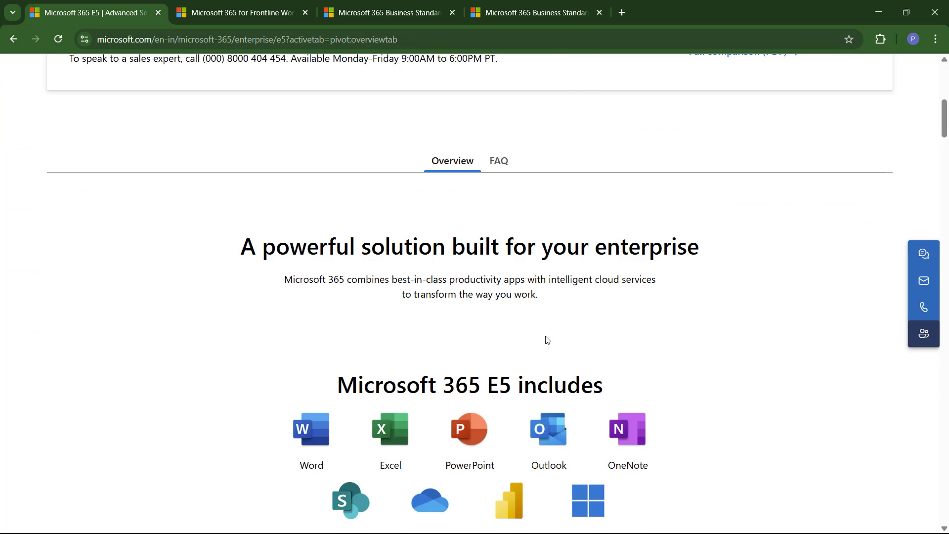
scroll(546, 340, down, 3)
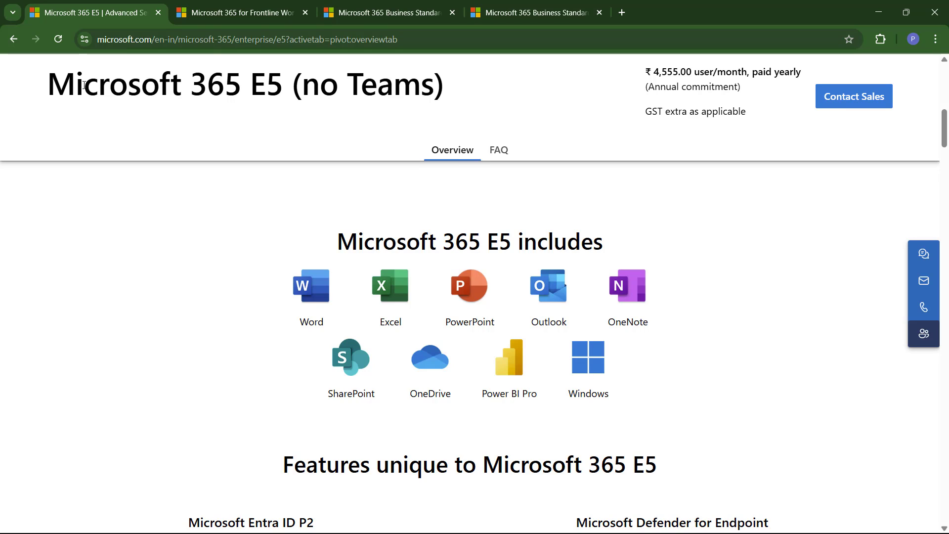
drag(81, 83, 292, 83)
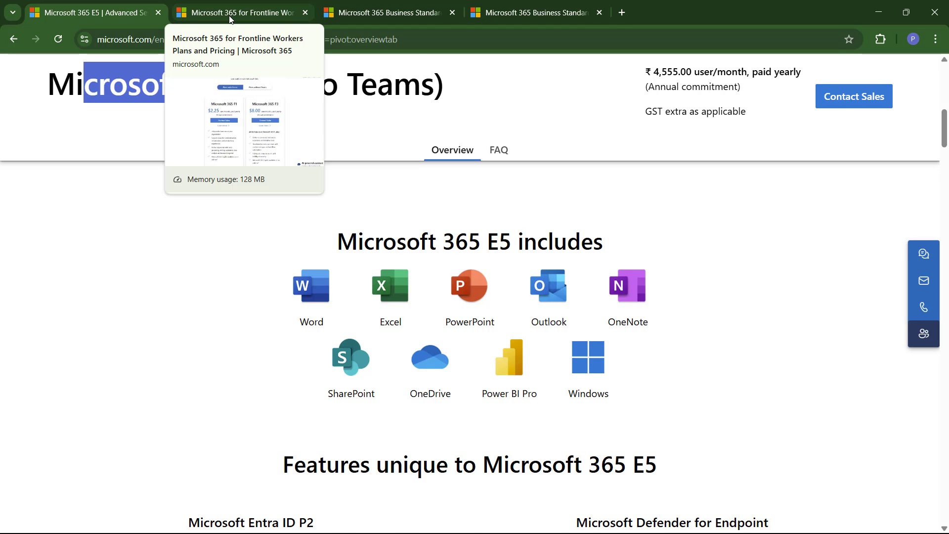
Step: Browse the Frontline Workers plans page
click(230, 13)
scroll(353, 266, down, 1)
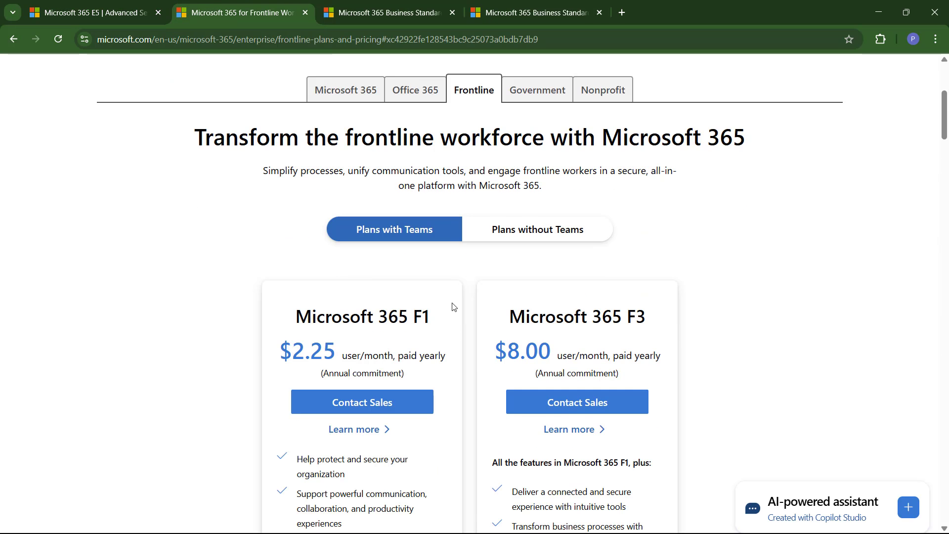
scroll(452, 306, down, 6)
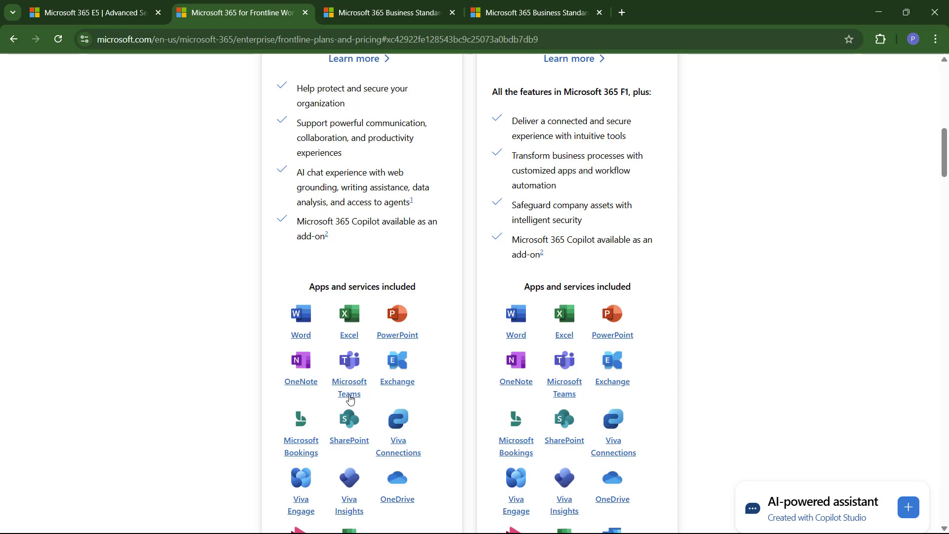
scroll(407, 349, up, 4)
scroll(403, 321, up, 1)
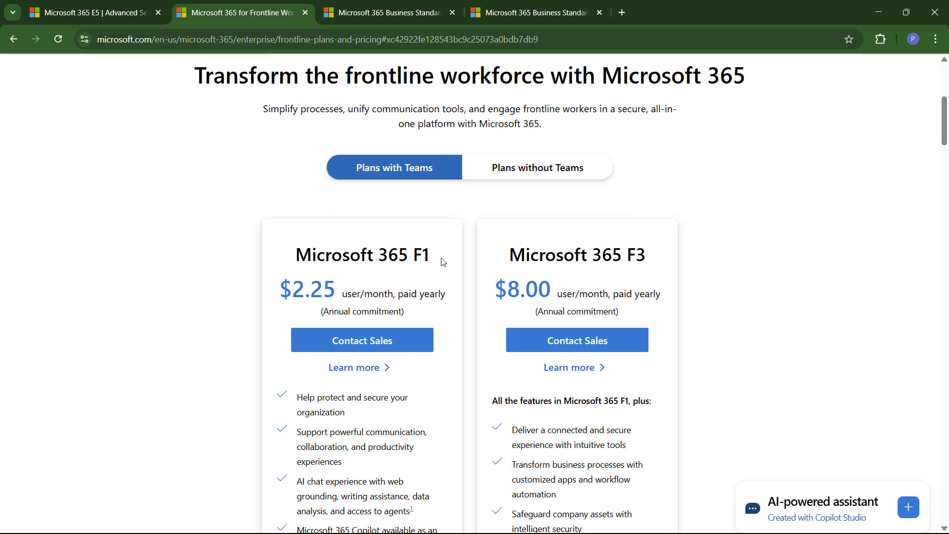
Step: View the Business Standard plan page, highlighting its title
click(382, 15)
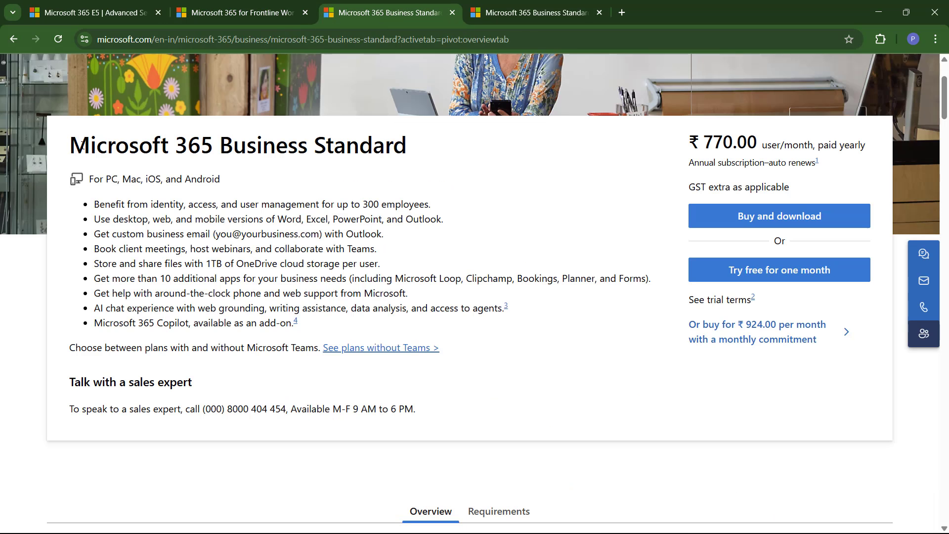
drag(83, 144, 394, 147)
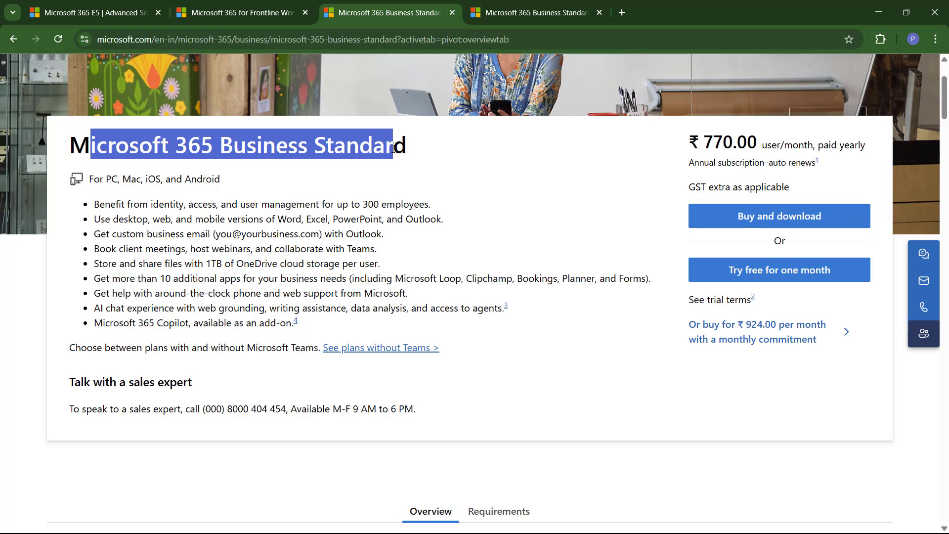
click(676, 157)
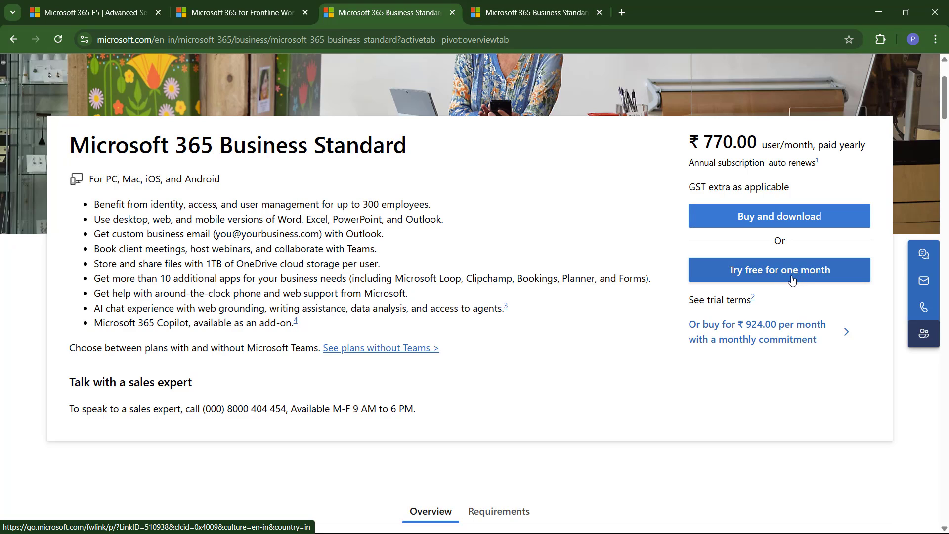
Step: Keep 1 user, 1-year subscription and Yearly billing, then continue to sign-in details
click(536, 12)
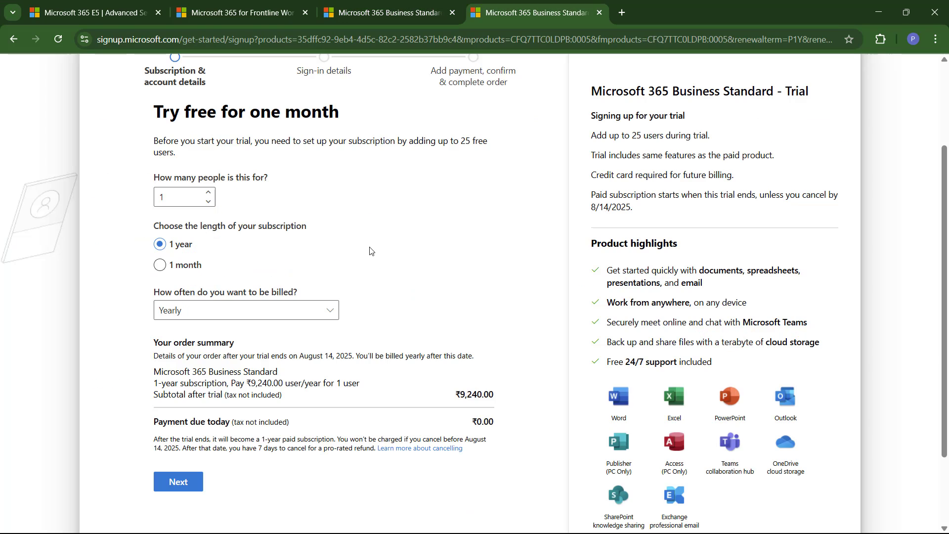
scroll(365, 261, up, 1)
scroll(353, 242, down, 1)
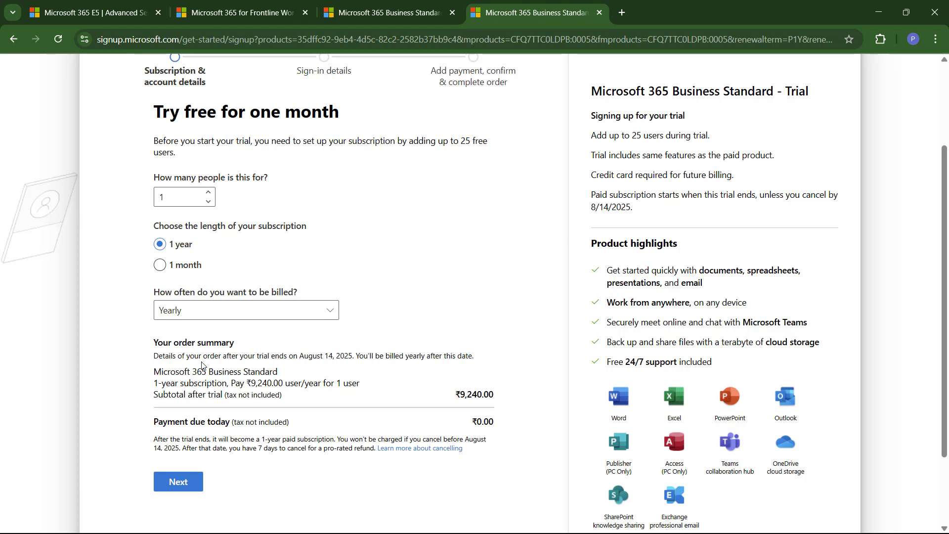
scroll(494, 368, down, 3)
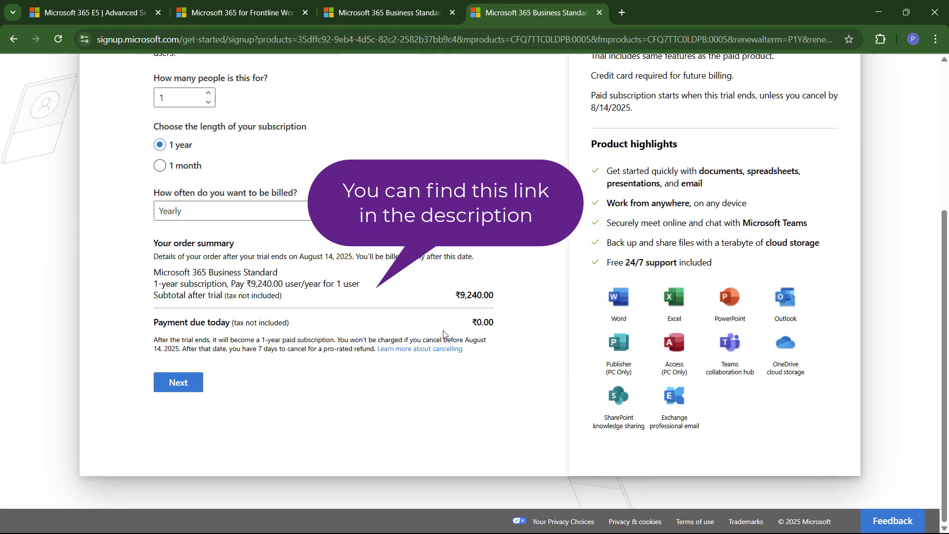
click(196, 381)
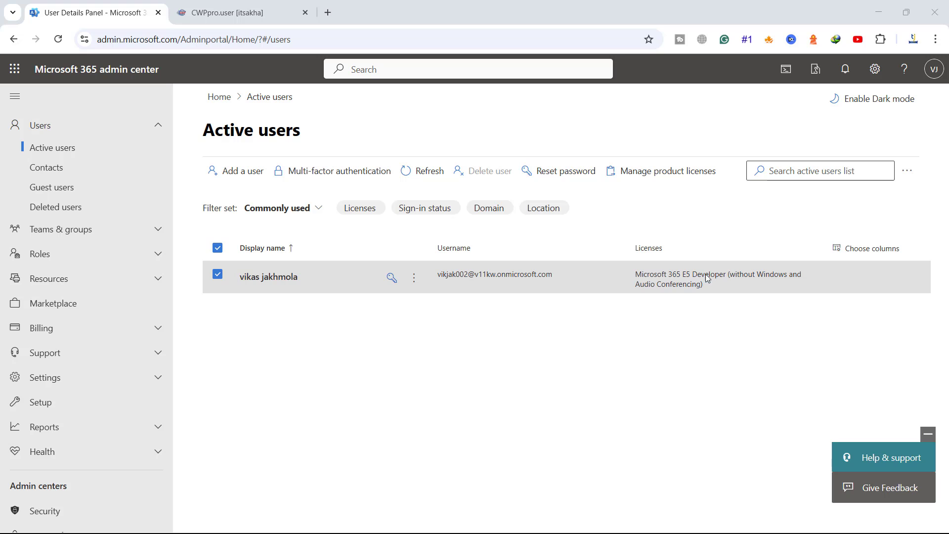
Step: Review itsakha.com's existing records in the CWP DNS Zone Editor
click(267, 12)
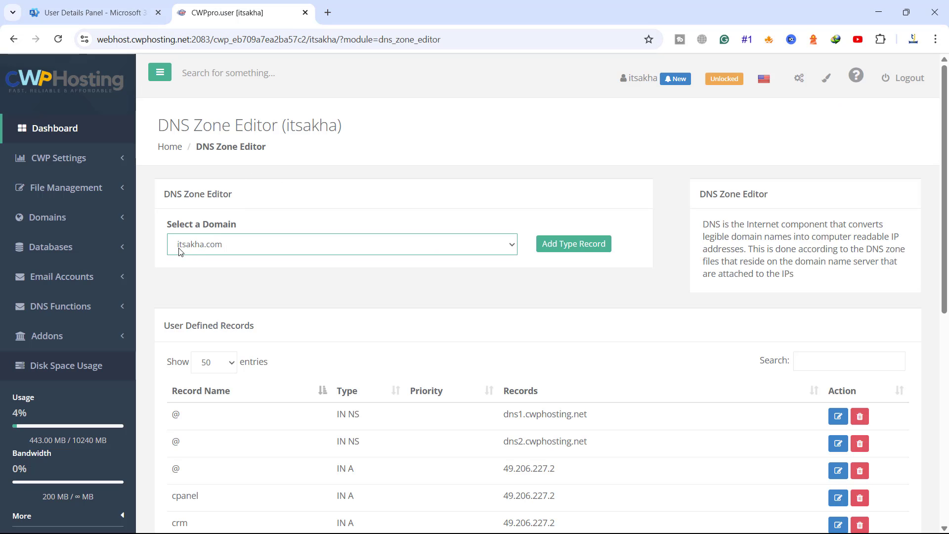
scroll(435, 296, down, 6)
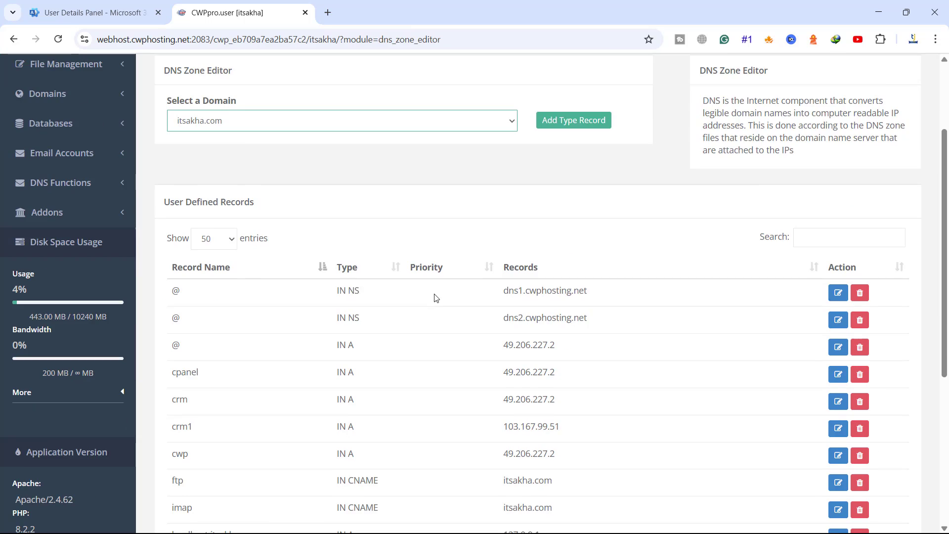
scroll(435, 297, down, 2)
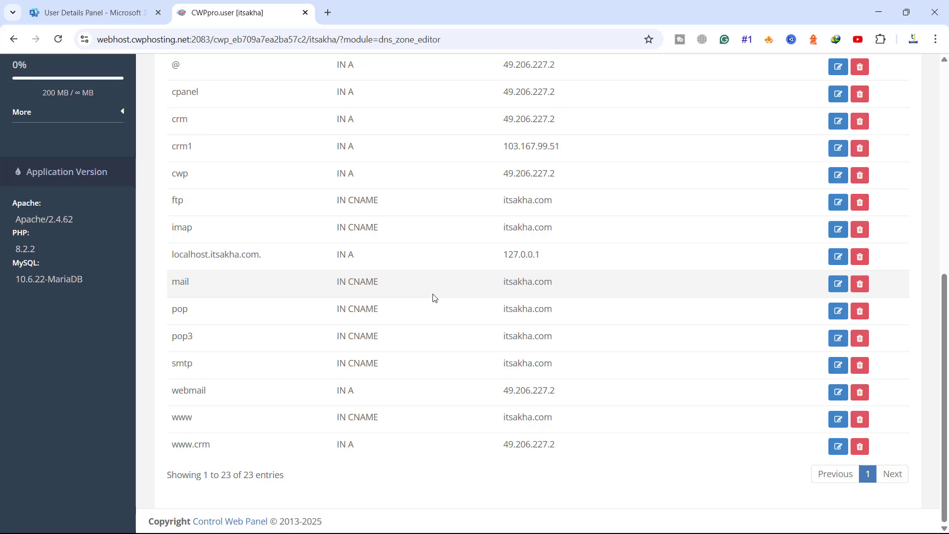
scroll(434, 297, up, 5)
scroll(433, 297, up, 3)
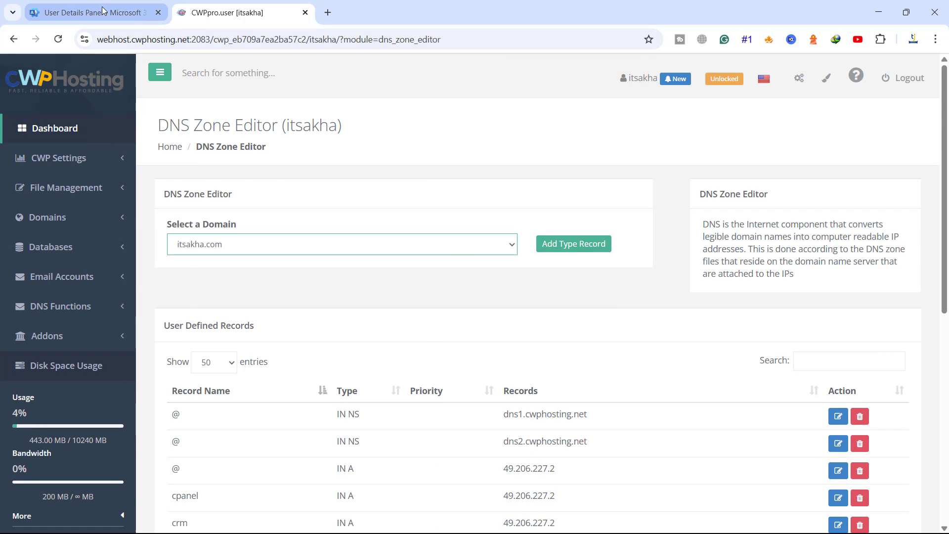
Step: Open the Domains page under Settings in the Microsoft 365 admin center
click(104, 12)
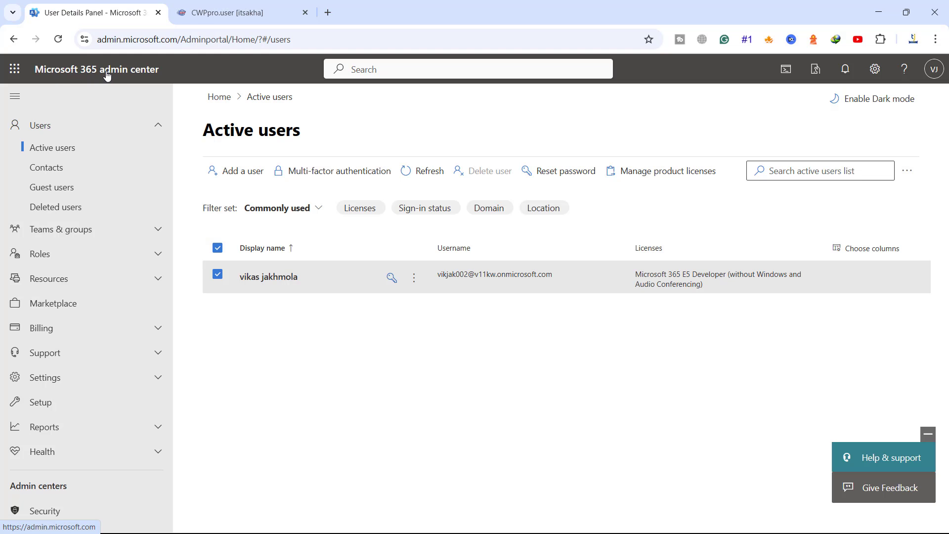
scroll(143, 261, down, 1)
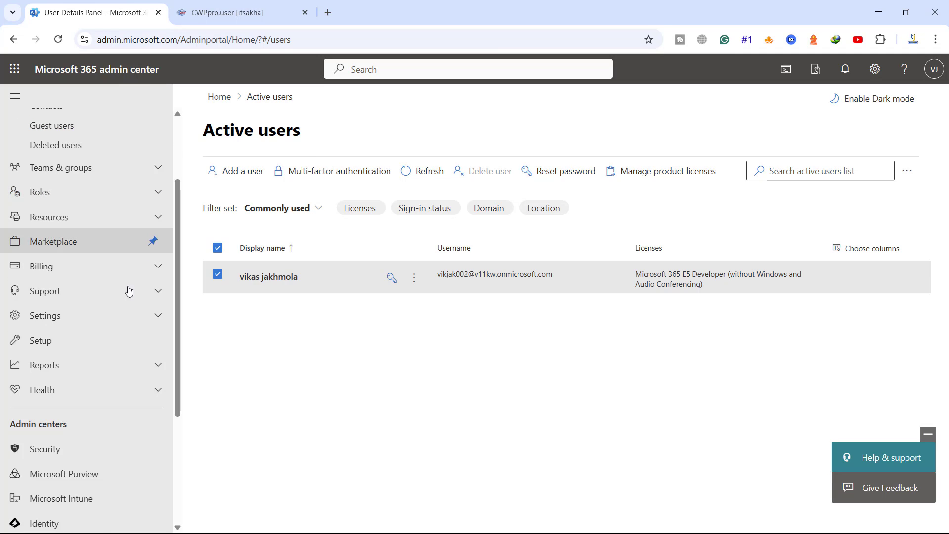
click(85, 319)
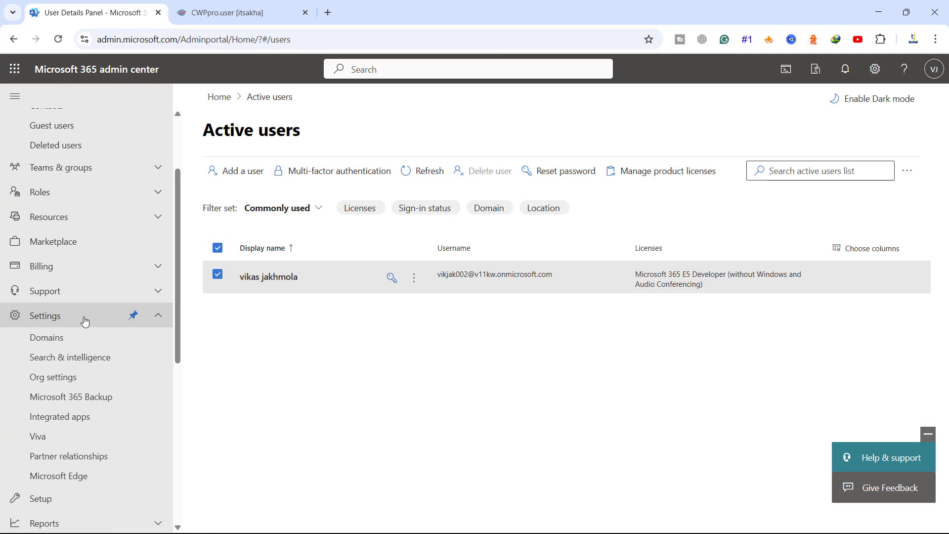
click(49, 341)
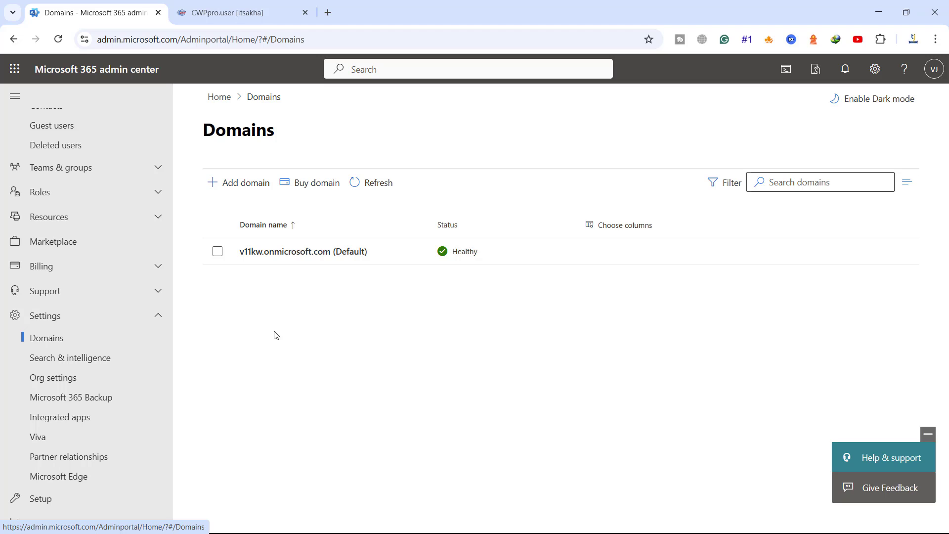
Step: Add itsakha.com as a new domain and proceed to ownership verification
click(239, 183)
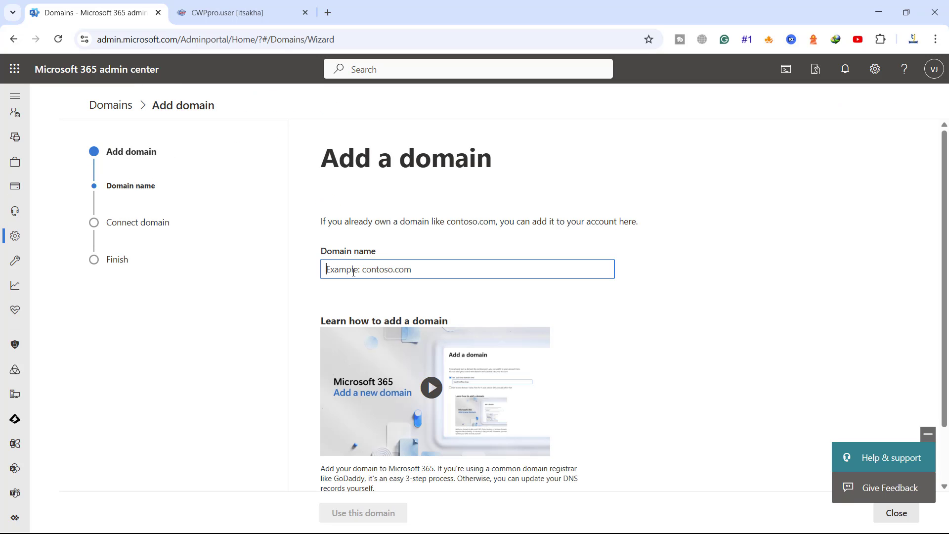
text(itsa)
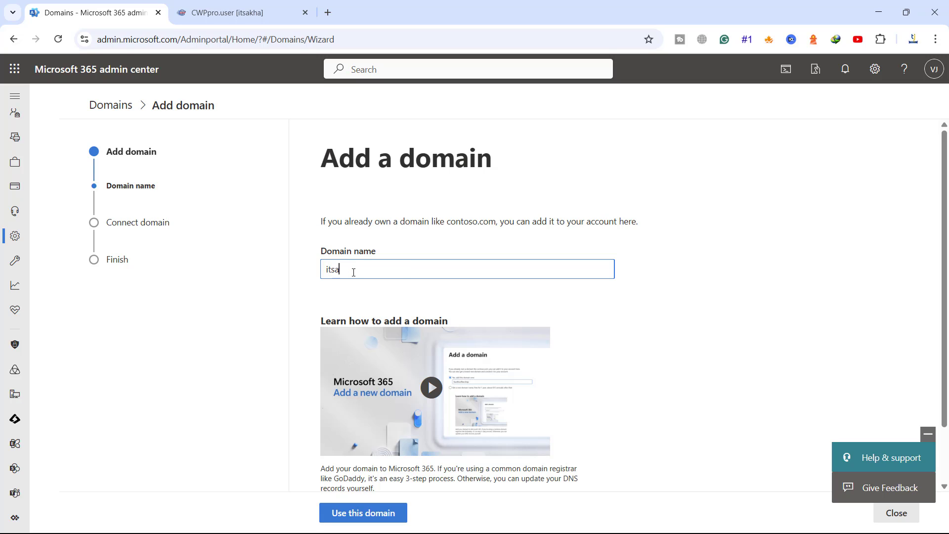
text(kha.com)
click(356, 514)
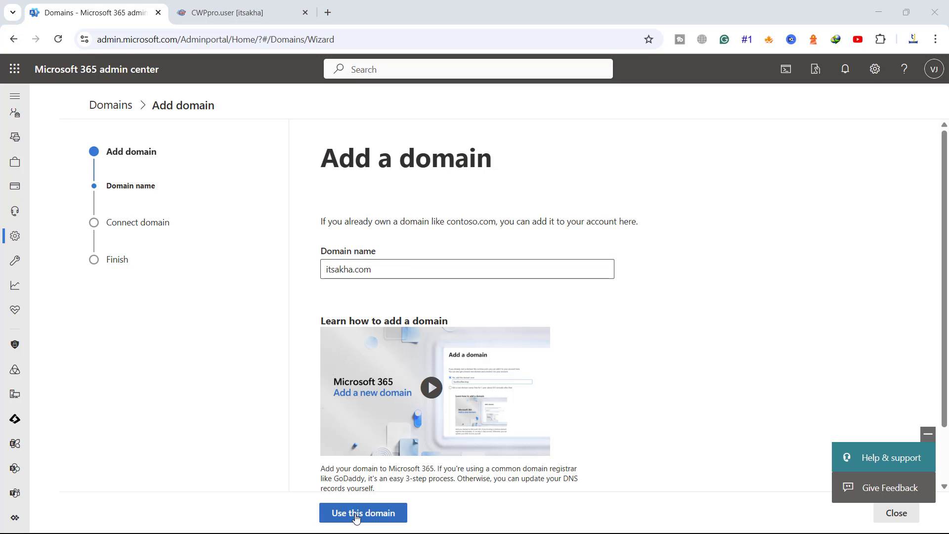
click(356, 514)
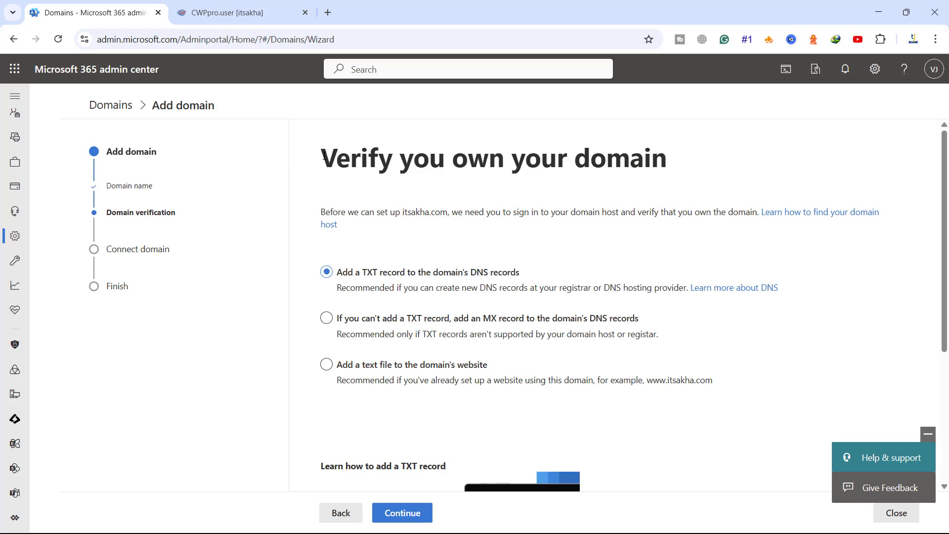
drag(322, 157, 671, 166)
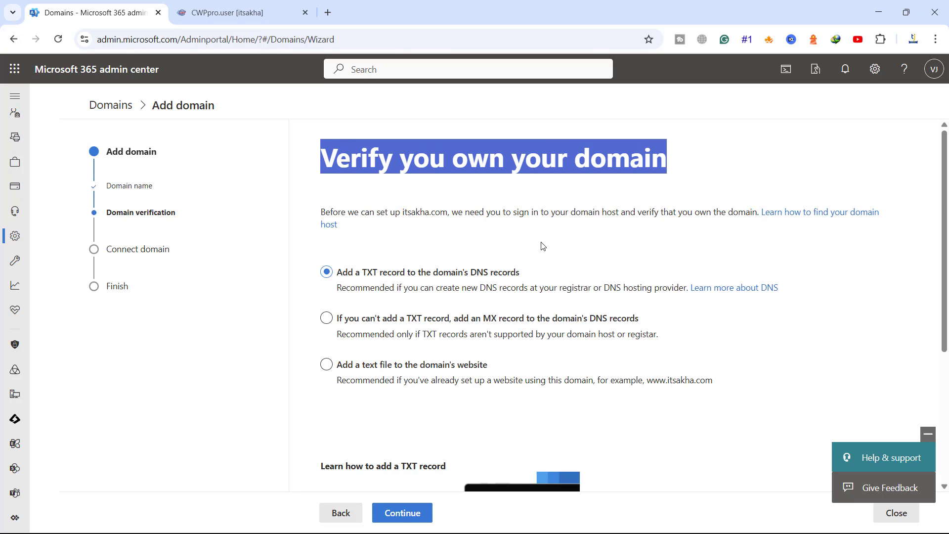
Step: Choose TXT record verification and copy the TXT verification value
scroll(543, 246, down, 2)
click(400, 514)
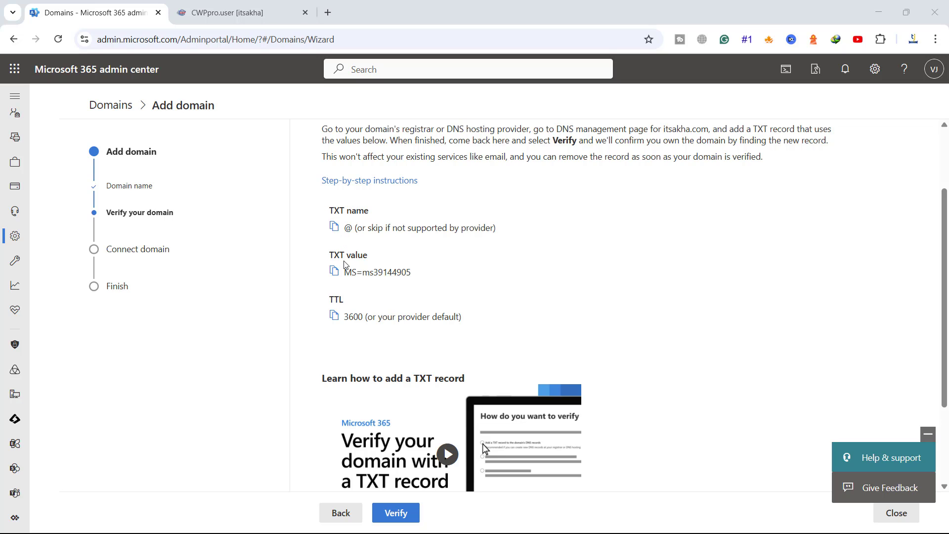
drag(331, 256, 396, 272)
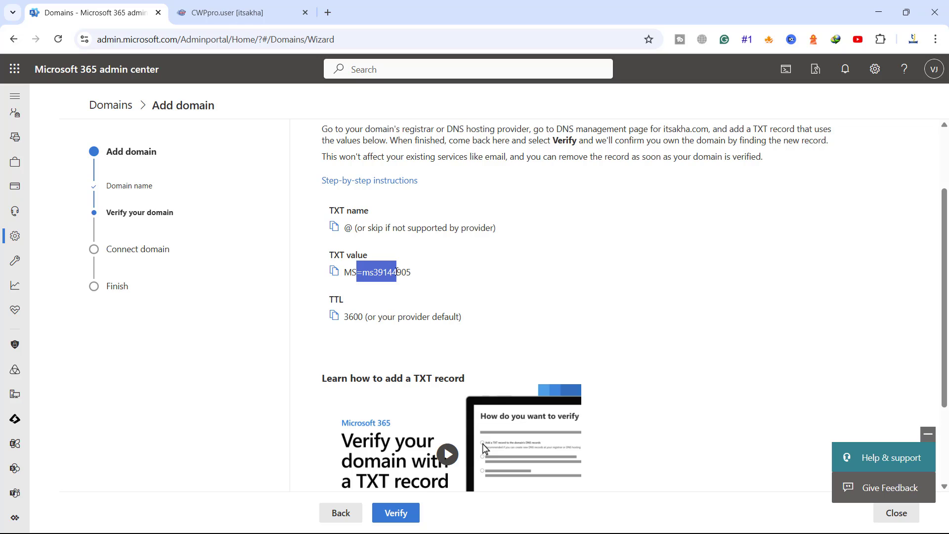
drag(353, 317, 387, 317)
click(468, 302)
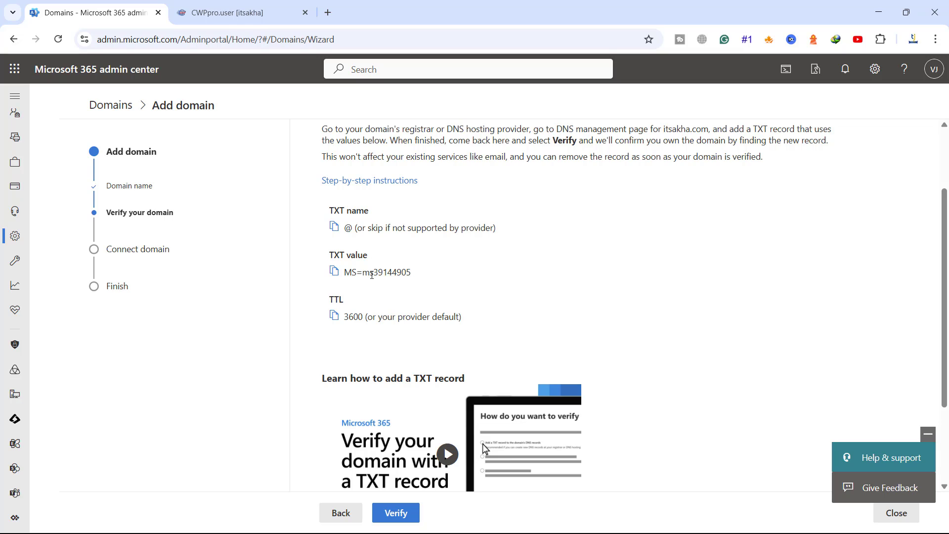
click(333, 275)
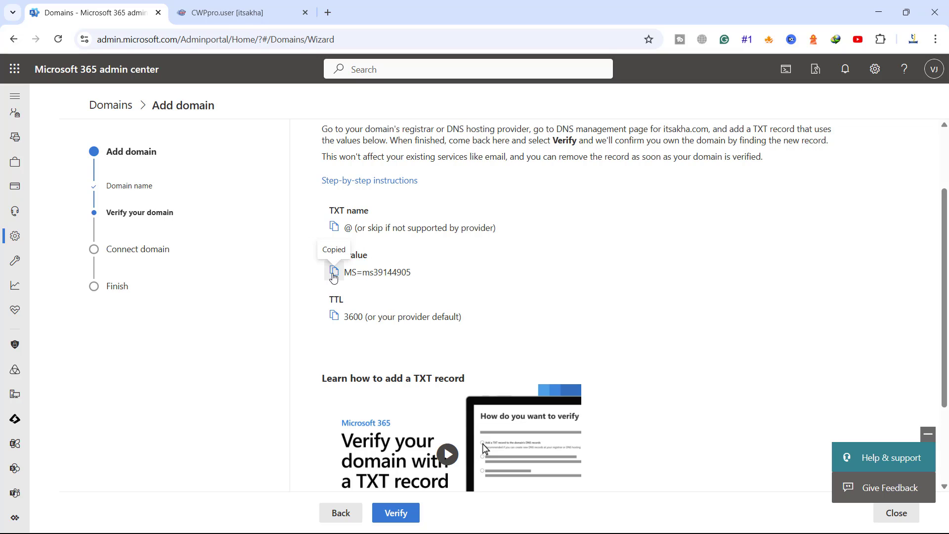
Step: Save an @ TXT record MS=ms39144905 with cache 3600 in CWP's itsakha.com zone
click(234, 17)
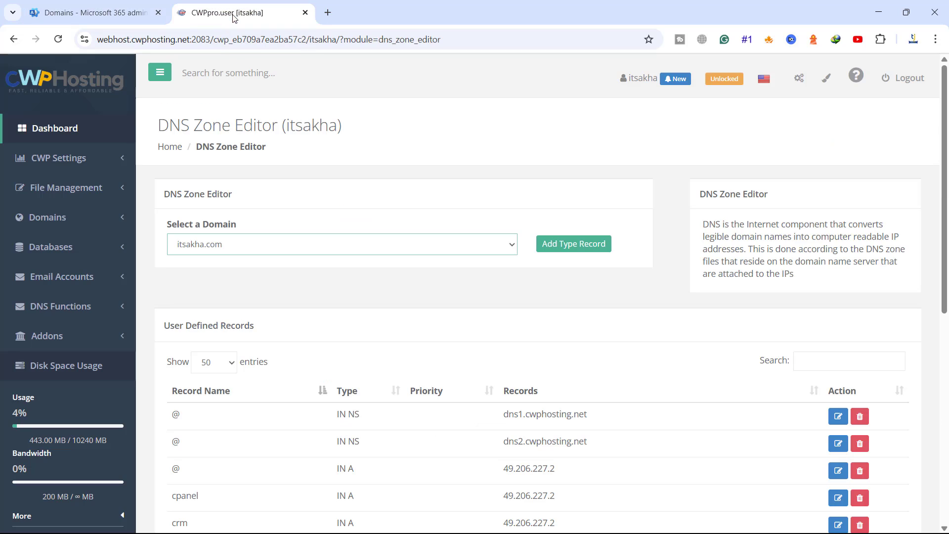
click(392, 252)
click(570, 253)
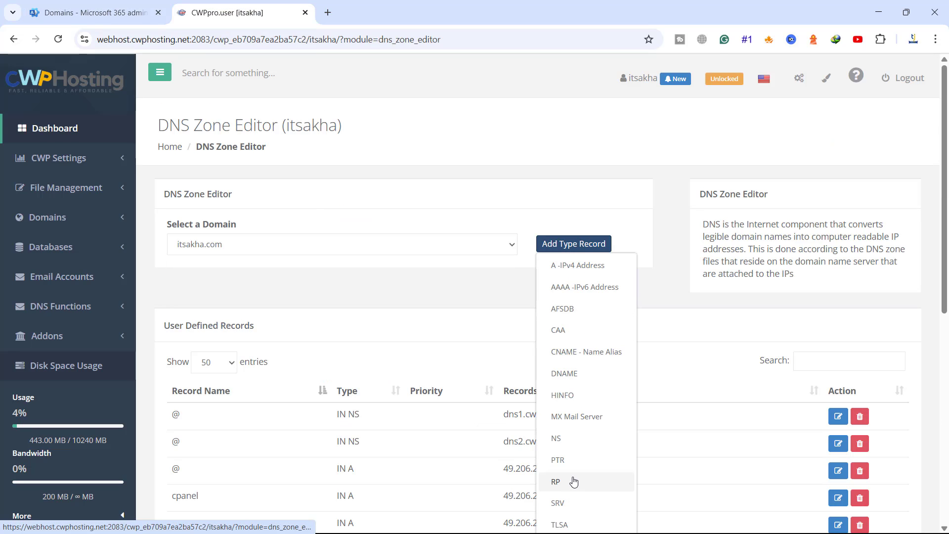
scroll(572, 485, down, 1)
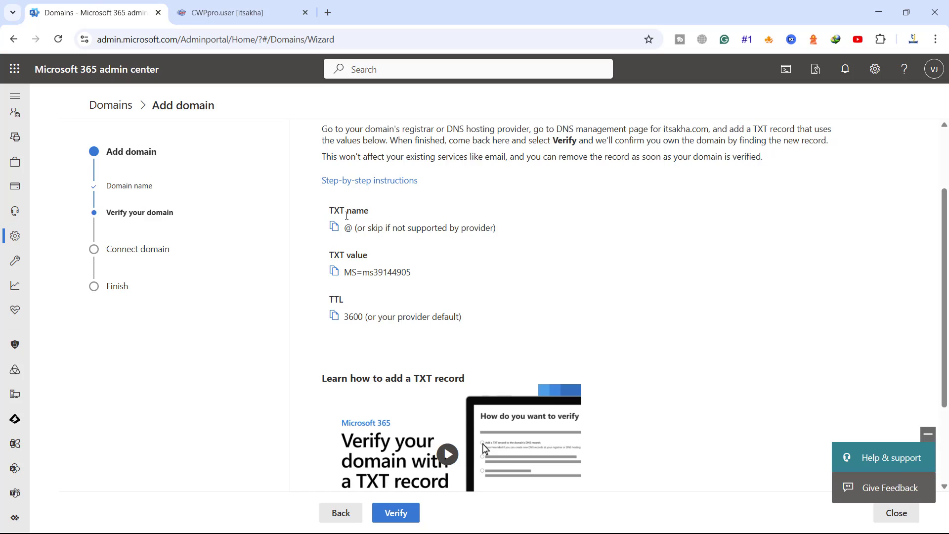
click(227, 12)
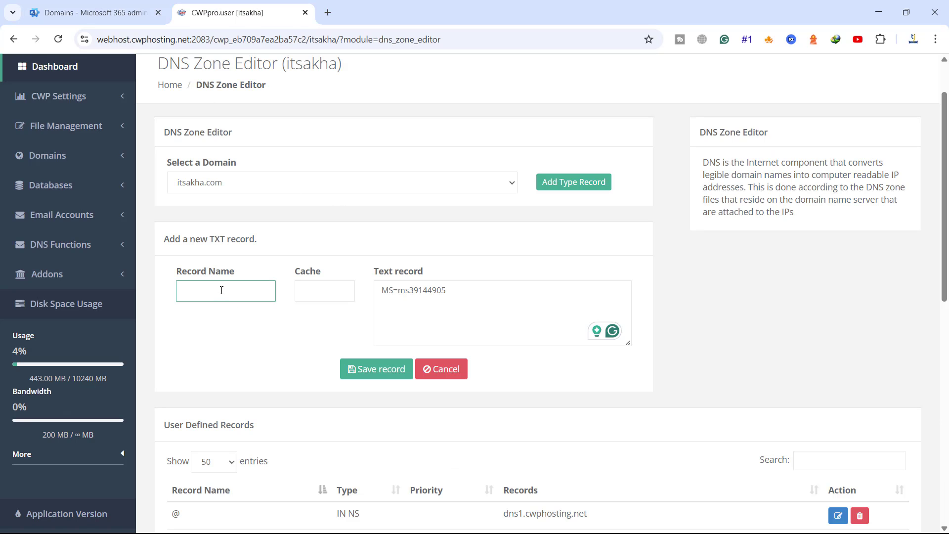
text(@)
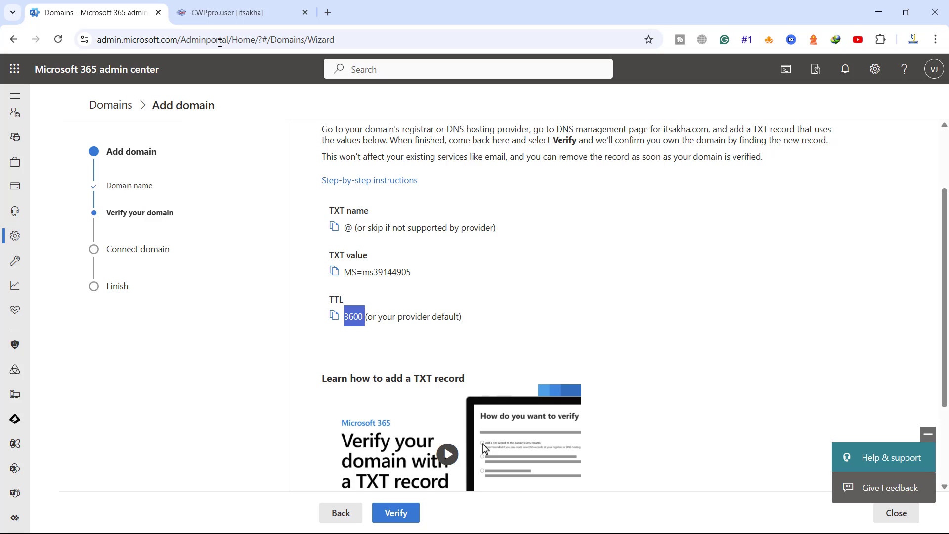
click(227, 12)
click(314, 290)
key(ctrl+v)
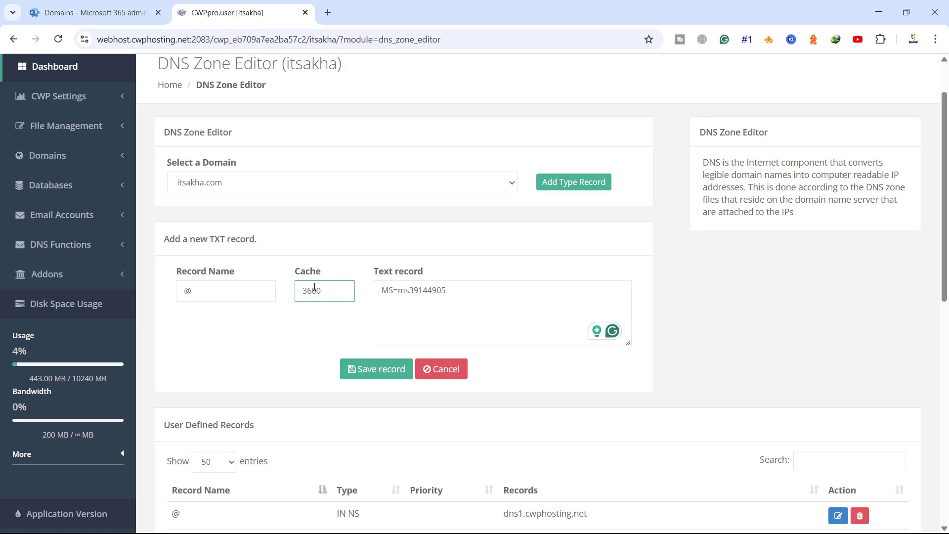
click(377, 368)
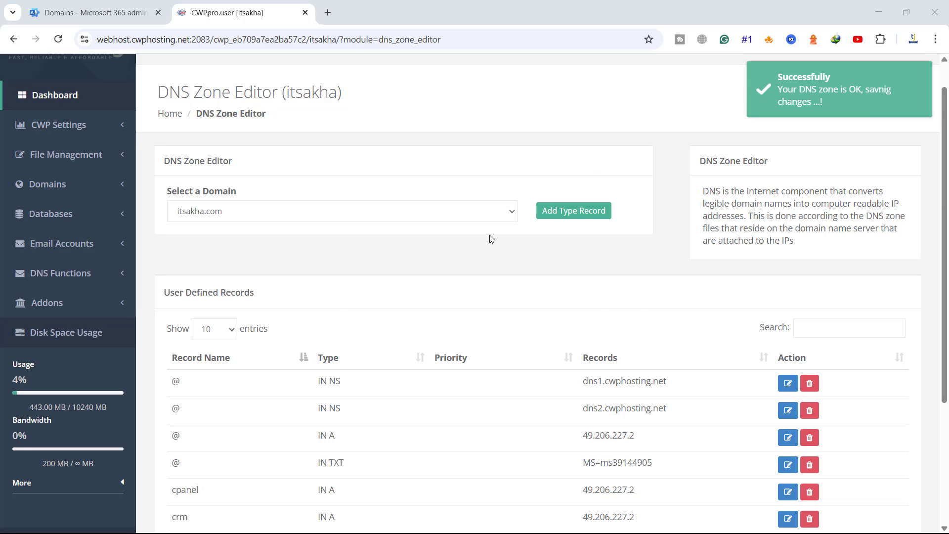
scroll(491, 237, down, 3)
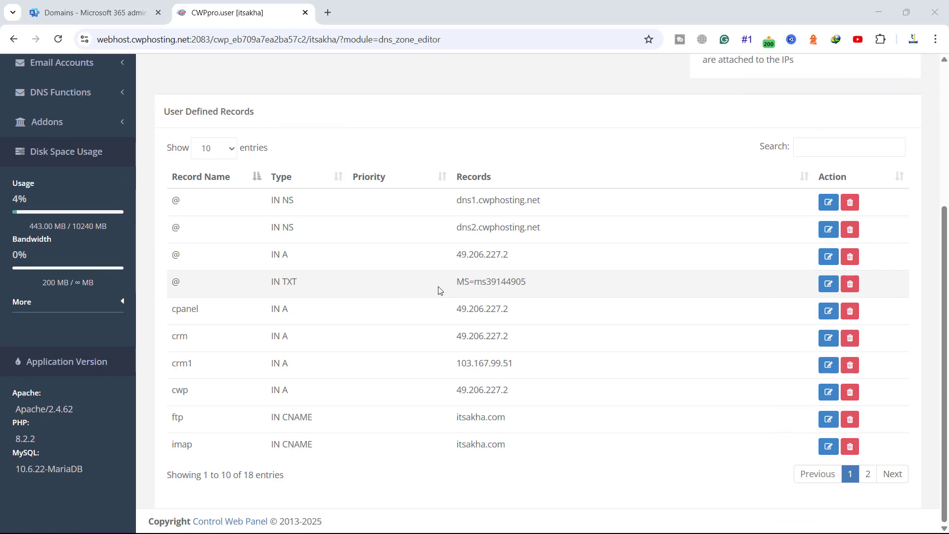
drag(457, 280, 526, 282)
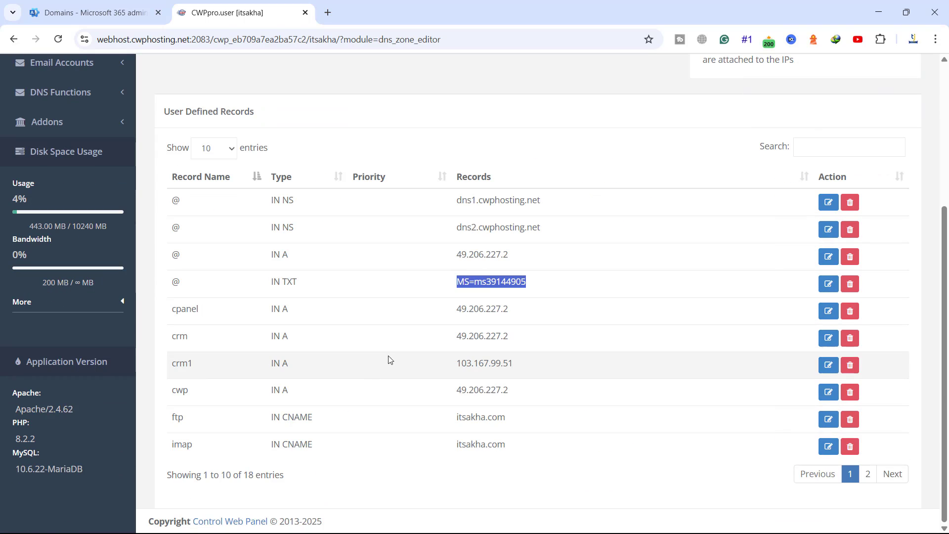
Step: Verify itsakha.com ownership in the Microsoft 365 wizard
click(90, 14)
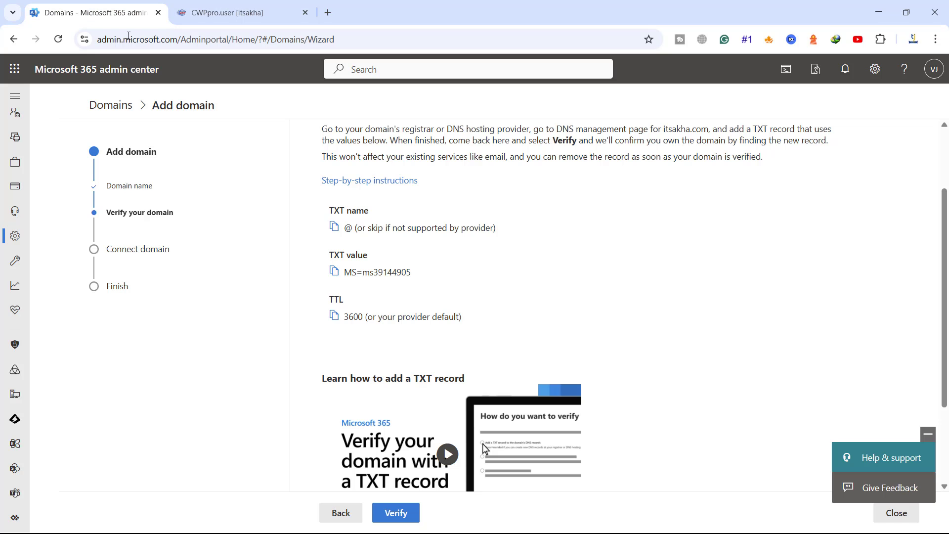
scroll(381, 207, down, 3)
click(395, 512)
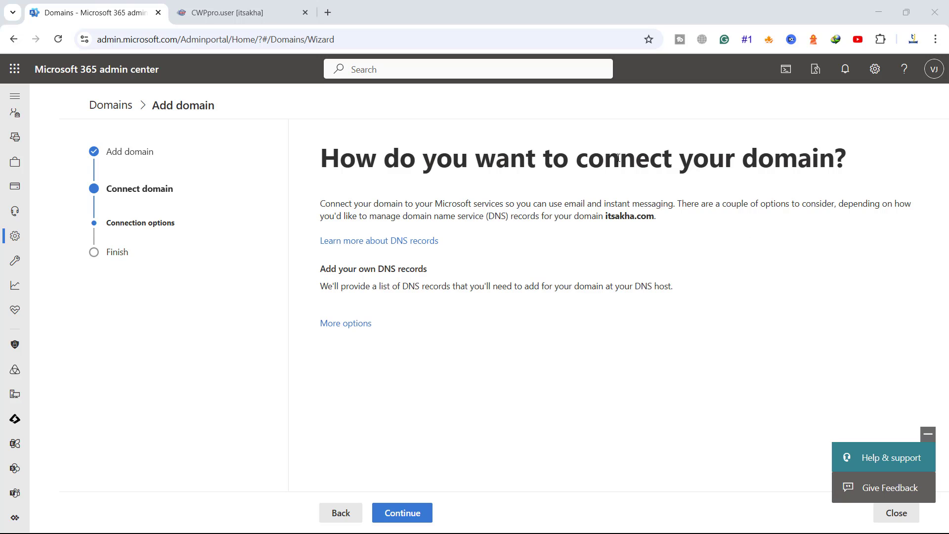
Step: Choose 'Add your own DNS records' under More options and continue
click(331, 326)
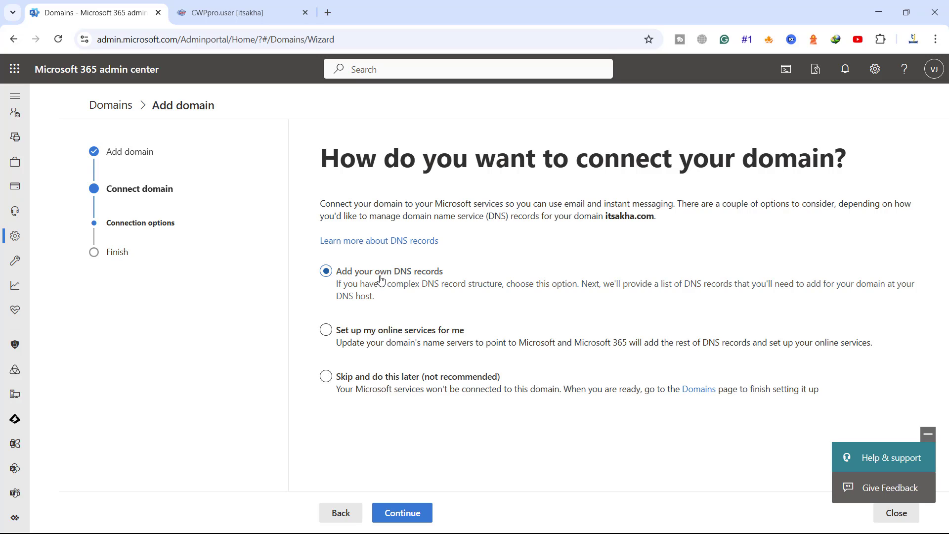
click(403, 514)
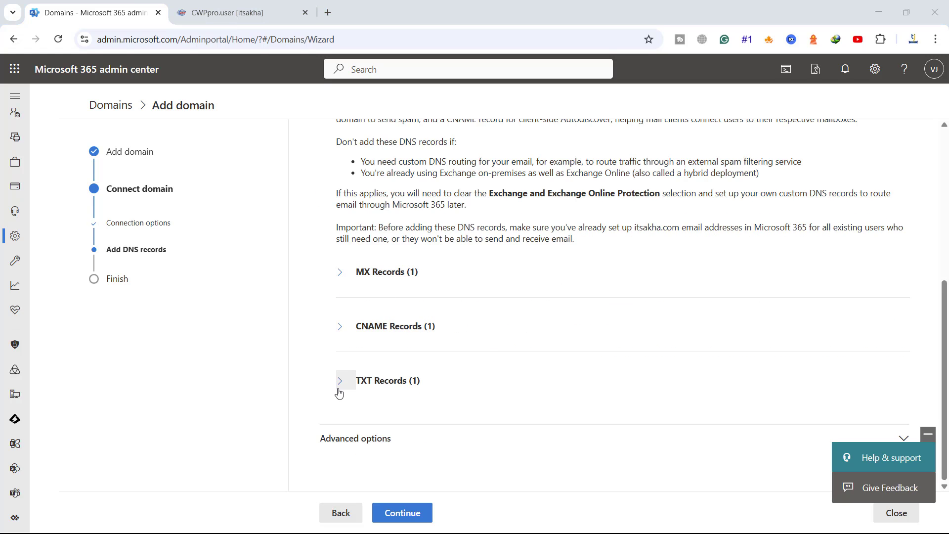
Step: Adjust the Advanced options service checkboxes, including Skype for Business, then collapse them
click(349, 437)
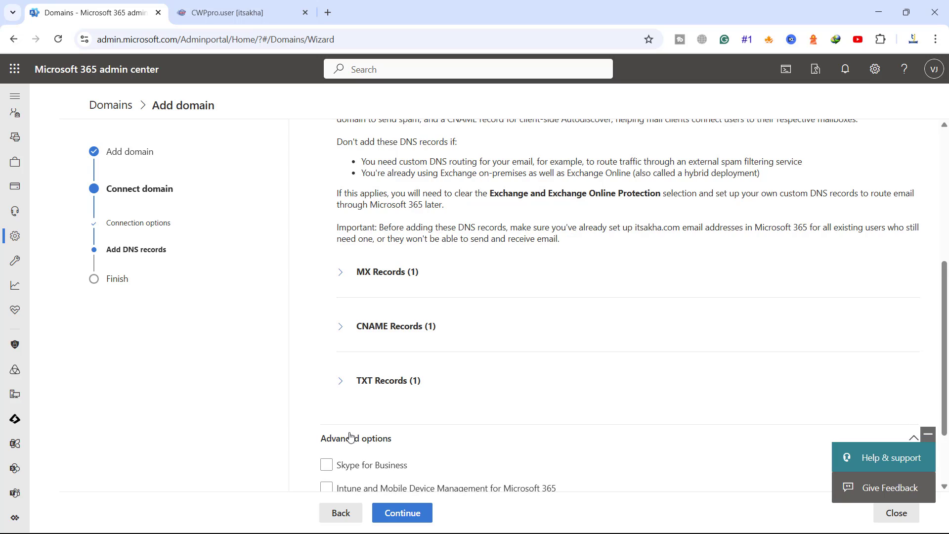
scroll(380, 412, down, 2)
click(378, 400)
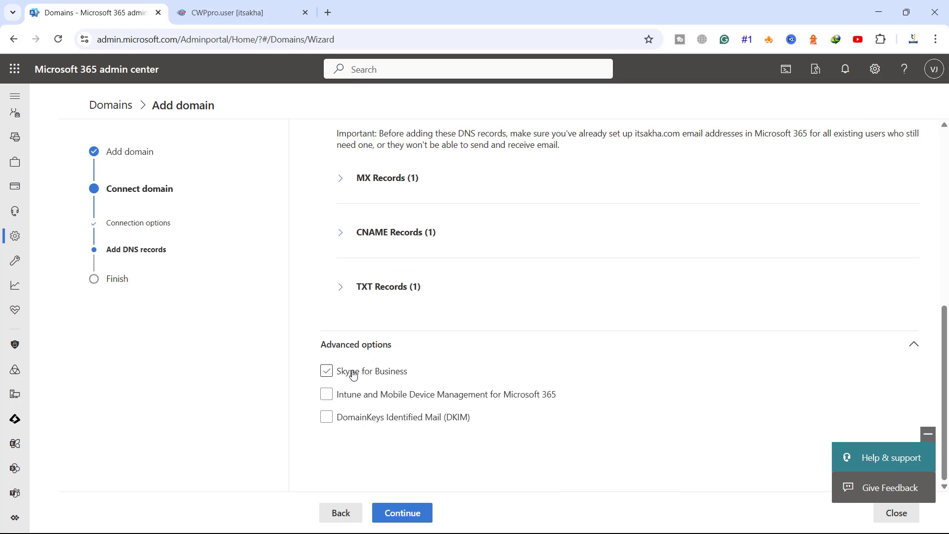
click(365, 402)
click(387, 423)
click(359, 346)
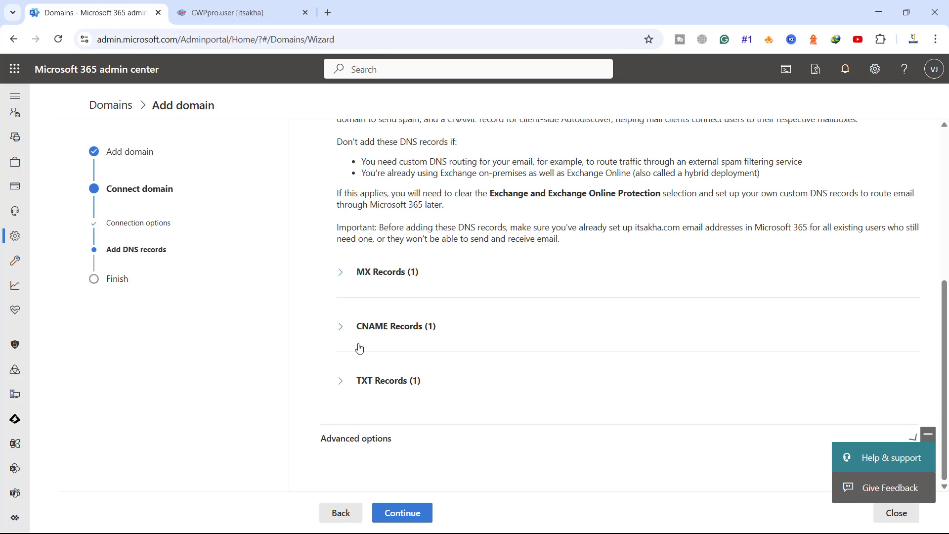
Step: Expand the MX, CNAME and TXT records and copy itsakha-com.mail.protection.outlook.com
click(340, 276)
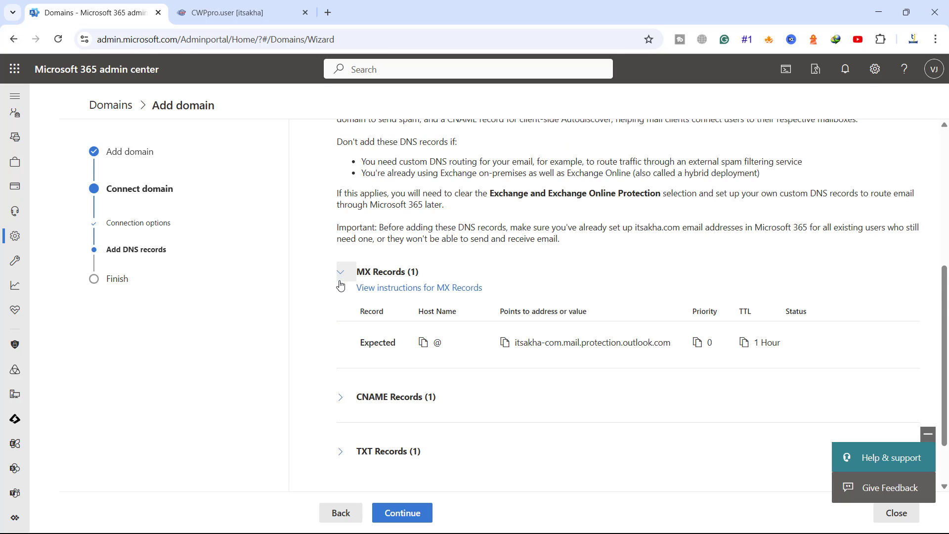
click(341, 402)
scroll(341, 403, down, 3)
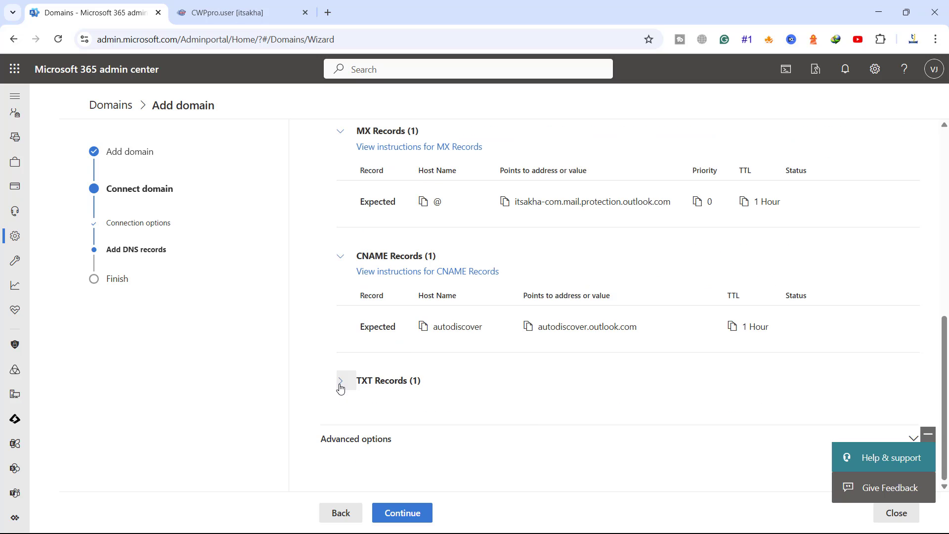
click(341, 382)
scroll(375, 373, down, 1)
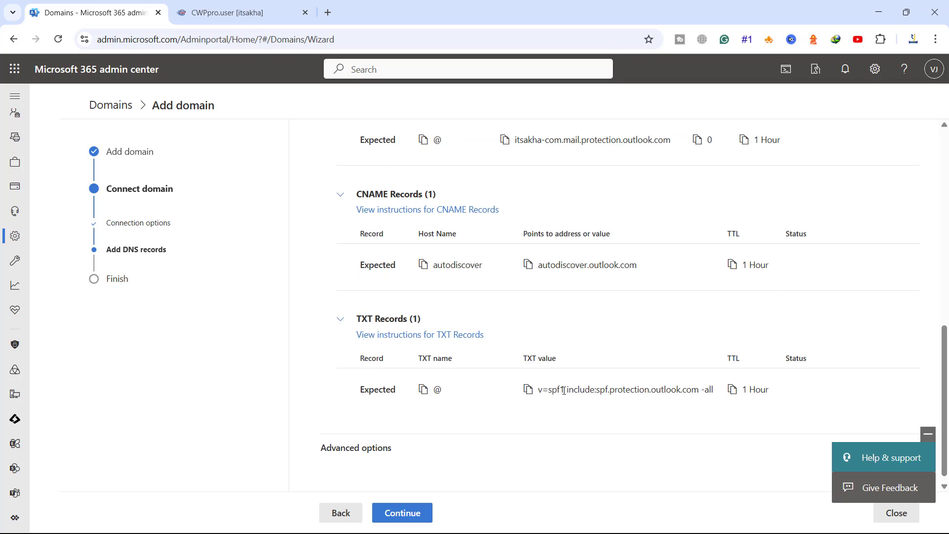
drag(565, 389, 623, 384)
scroll(585, 346, up, 1)
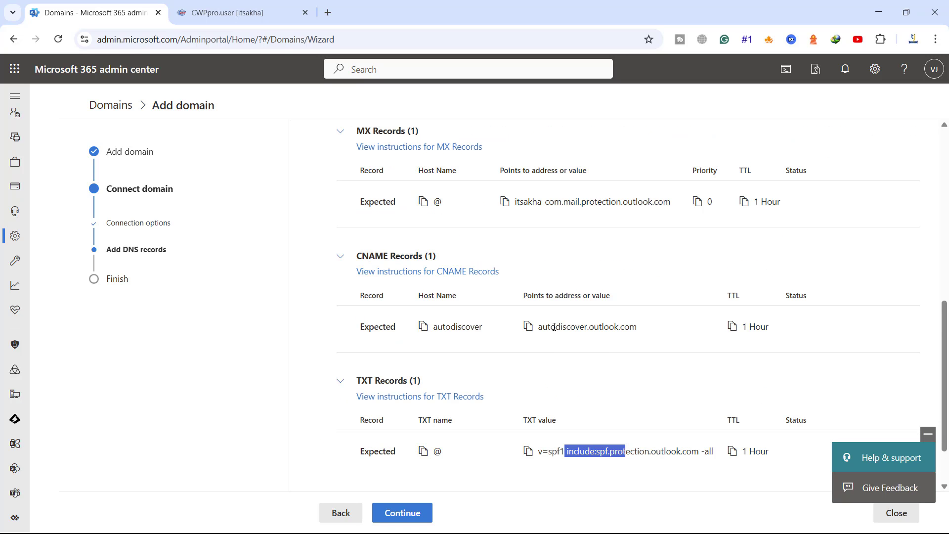
drag(554, 326, 598, 326)
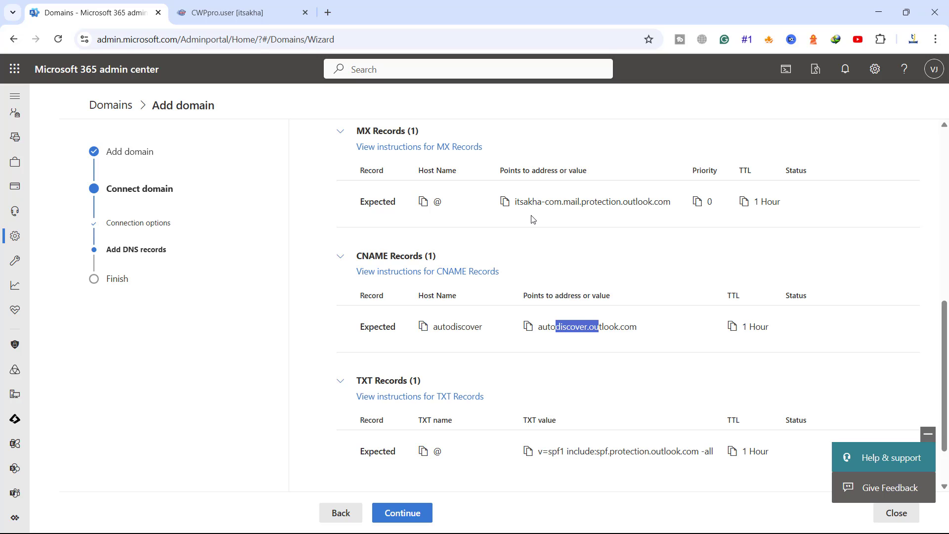
drag(537, 201, 612, 201)
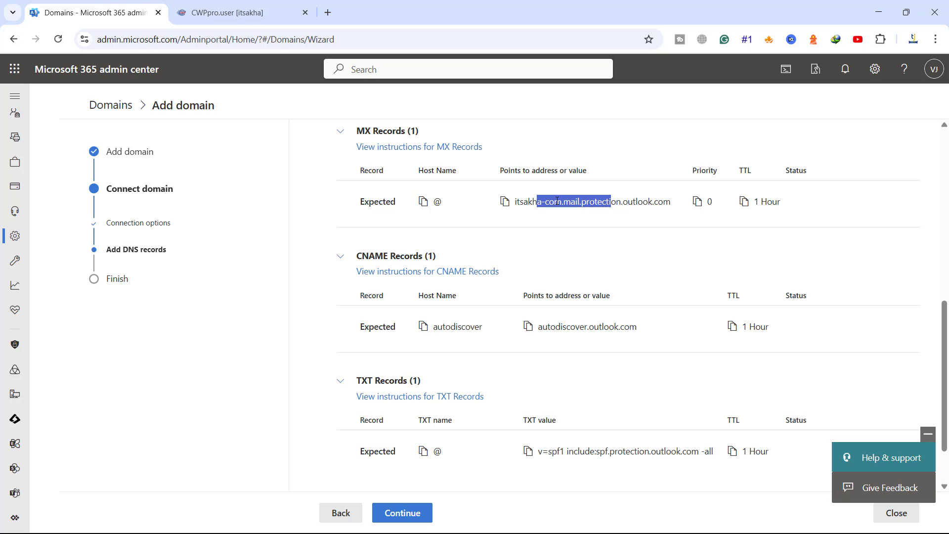
click(505, 201)
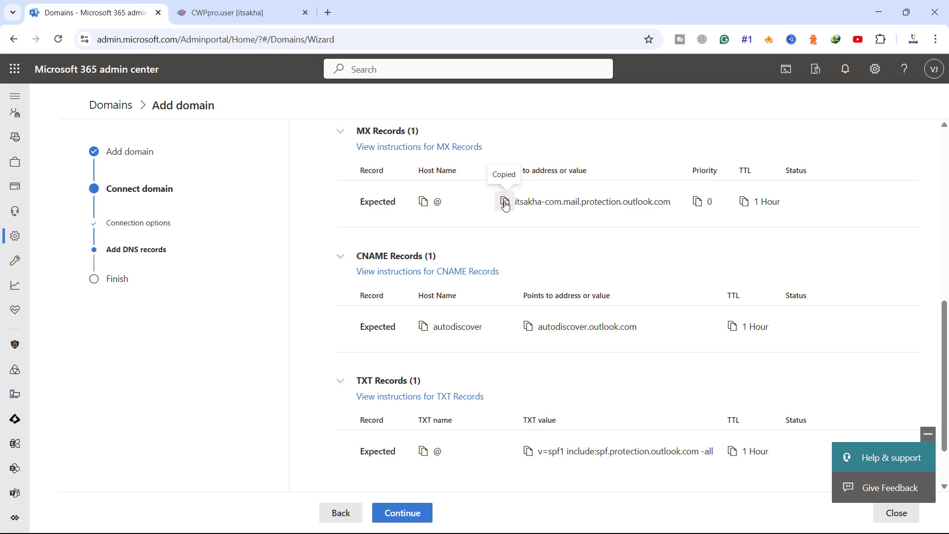
Step: Start a CWP MX record named @ pointing to itsakha-com.mail.protection.outlook.com
click(218, 14)
scroll(546, 216, up, 4)
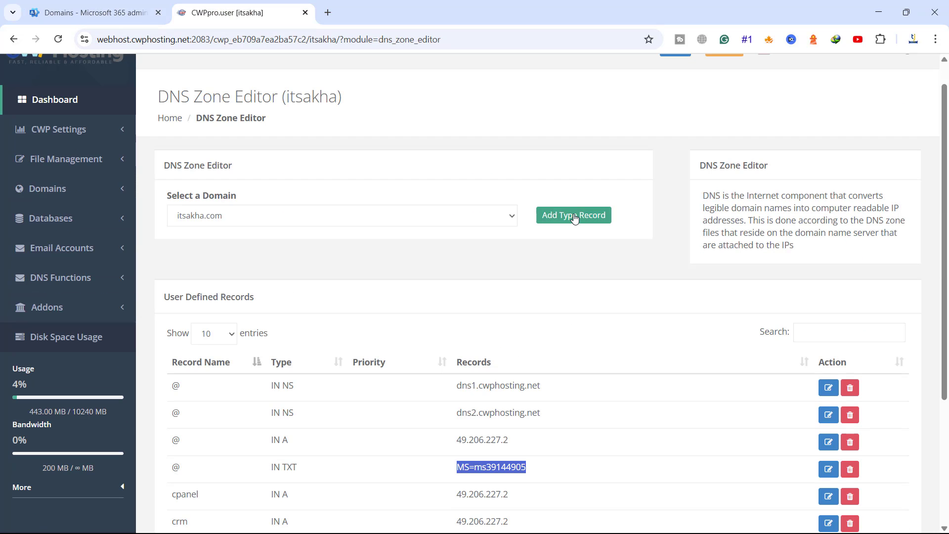
click(574, 217)
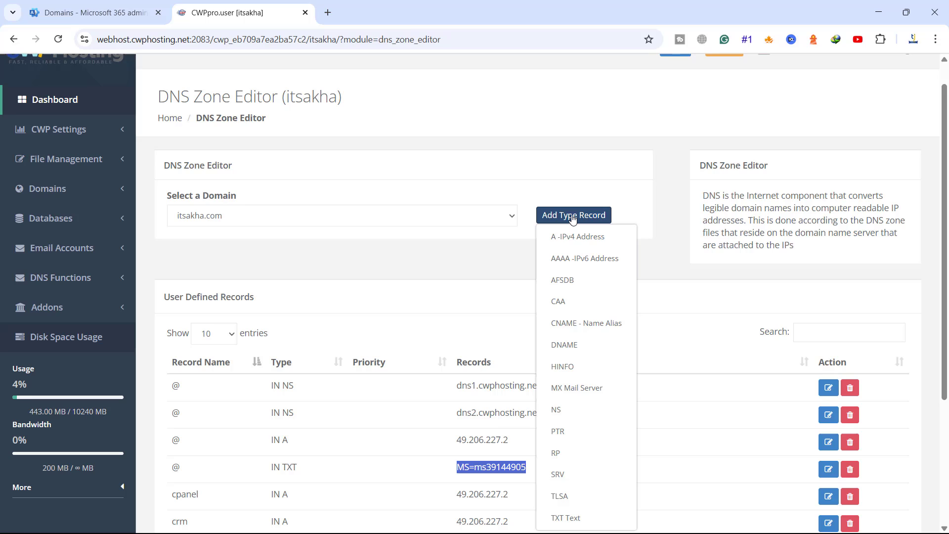
click(573, 389)
click(369, 335)
text(itsakha-com.mail.protection.outlook.com)
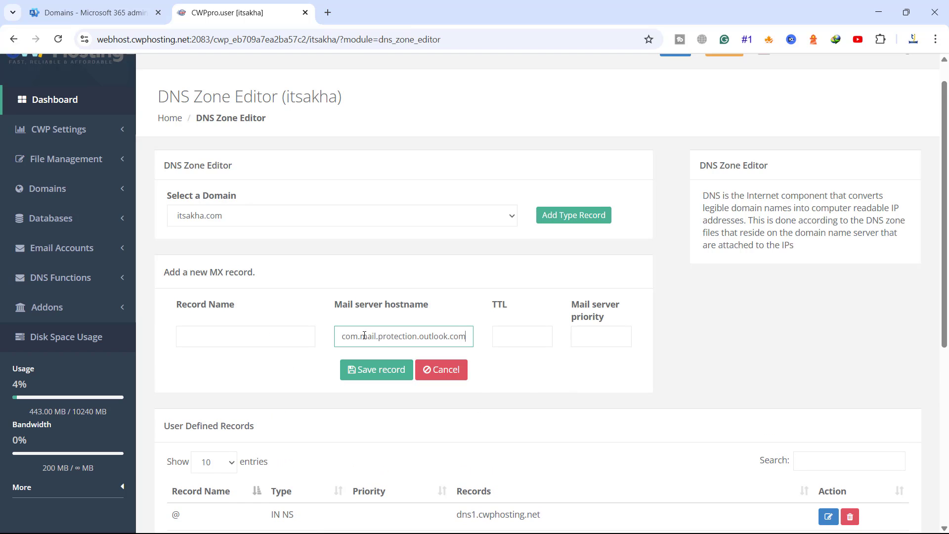
click(265, 335)
text(@)
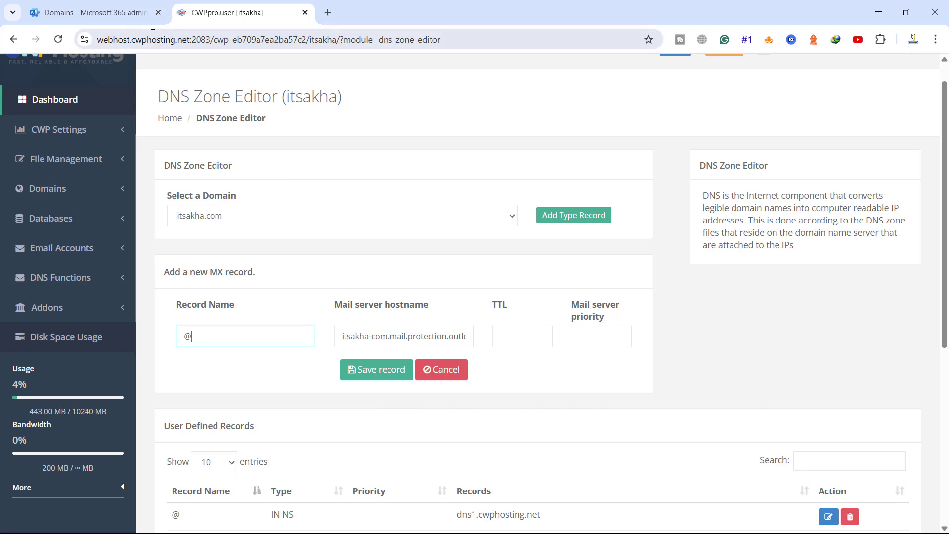
Step: Set the MX record priority to 0 and save it
click(129, 13)
click(249, 19)
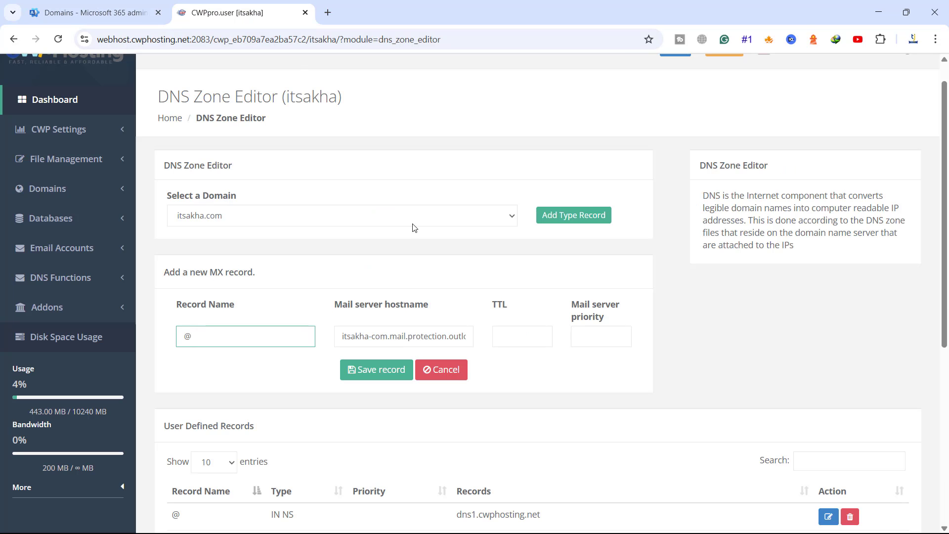
click(581, 341)
text(0)
click(382, 369)
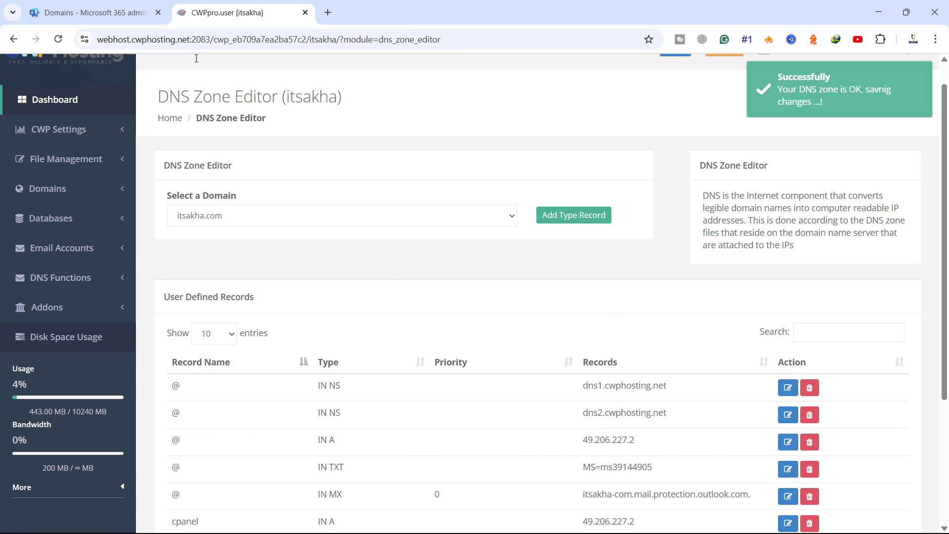
click(129, 15)
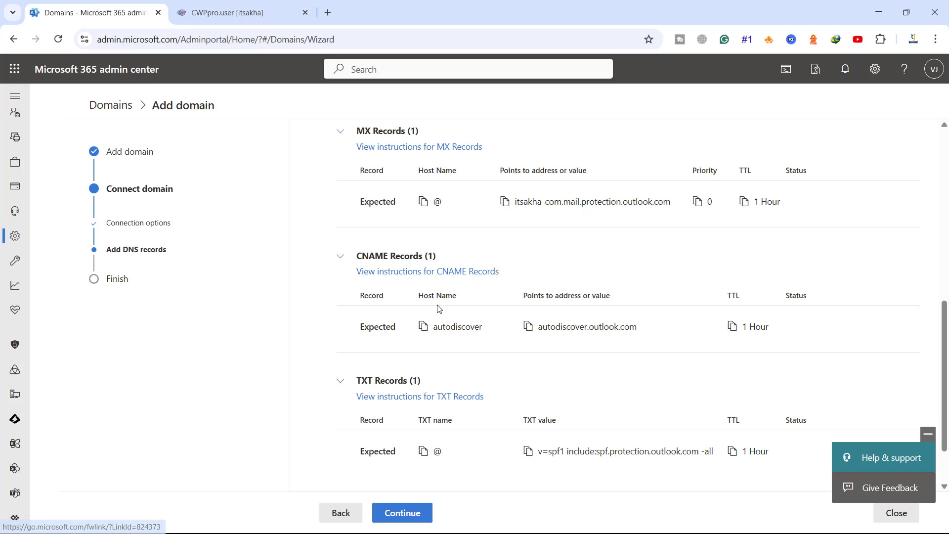
Step: Start a CWP CNAME record with autodiscover.outlook.com as its target
click(731, 328)
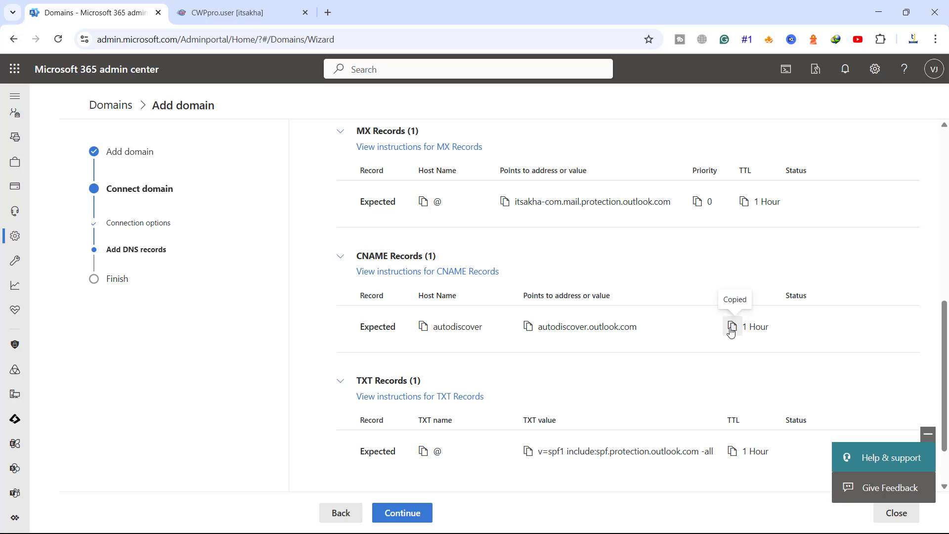
click(528, 327)
key(ctrl+Tab)
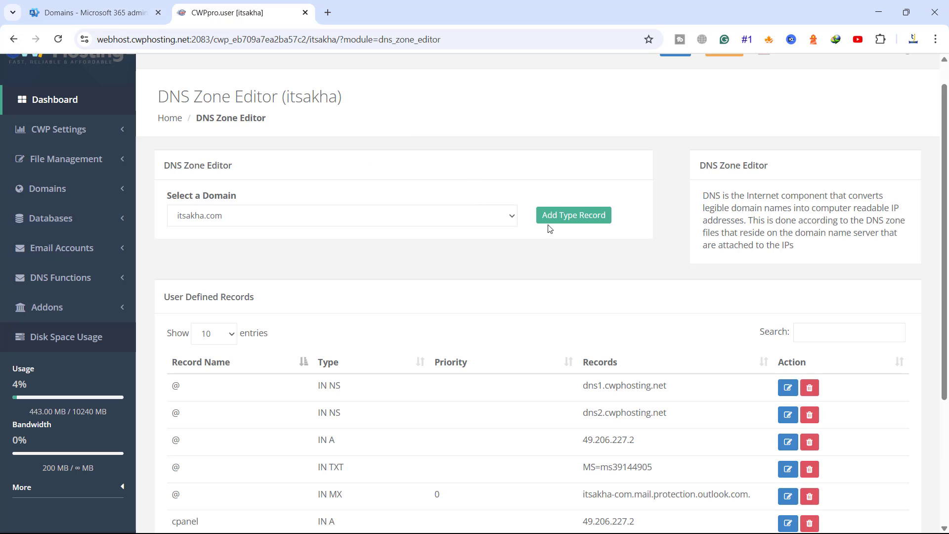
click(98, 5)
click(227, 13)
click(562, 218)
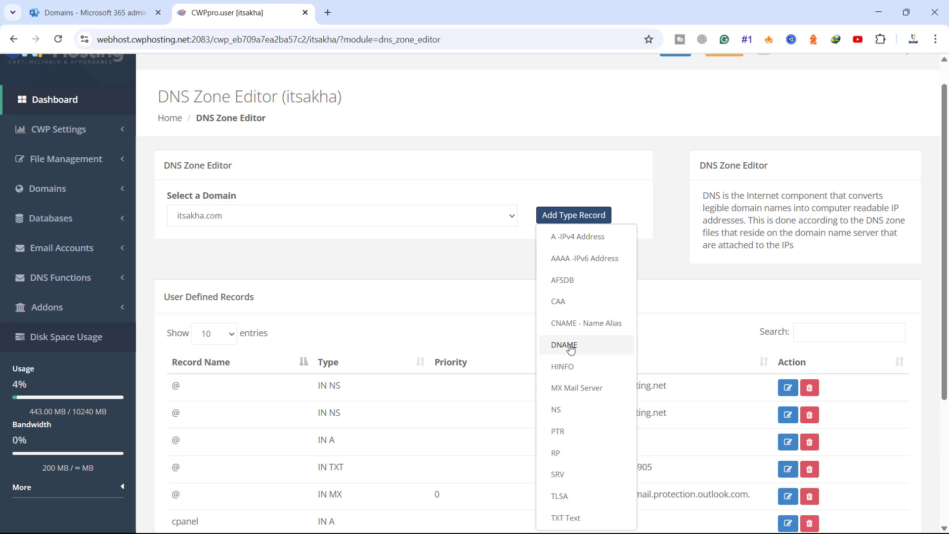
click(568, 323)
click(368, 322)
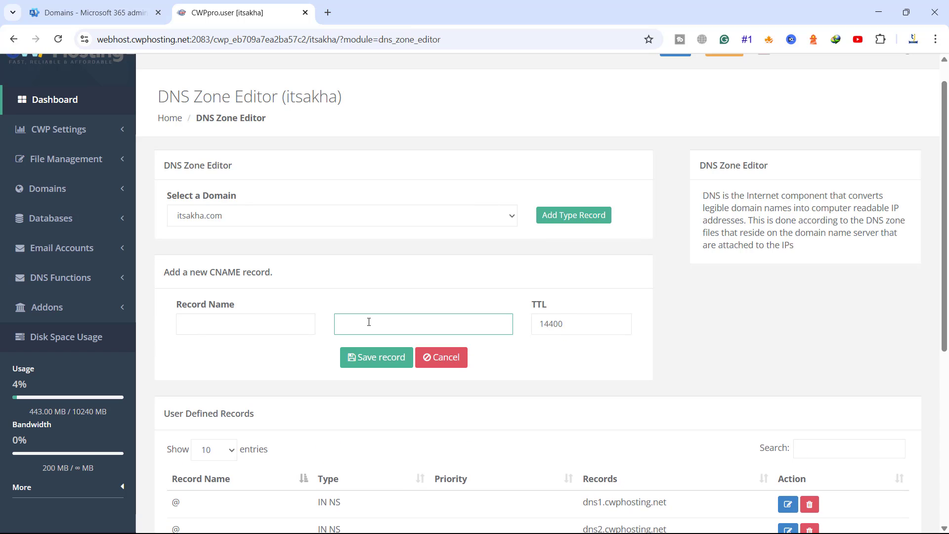
key(ctrl+v)
Step: Name the CNAME record autodiscover and save it
click(99, 12)
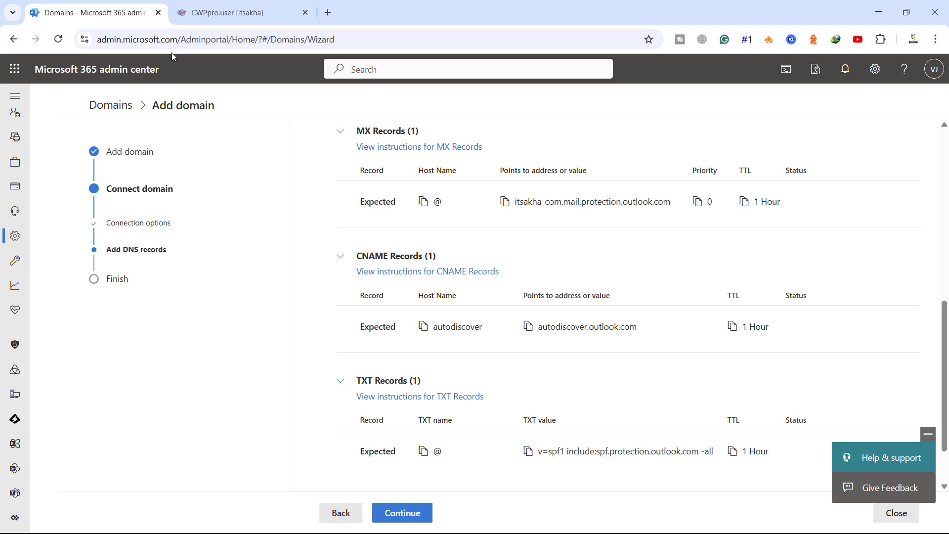
click(423, 326)
click(243, 12)
click(237, 320)
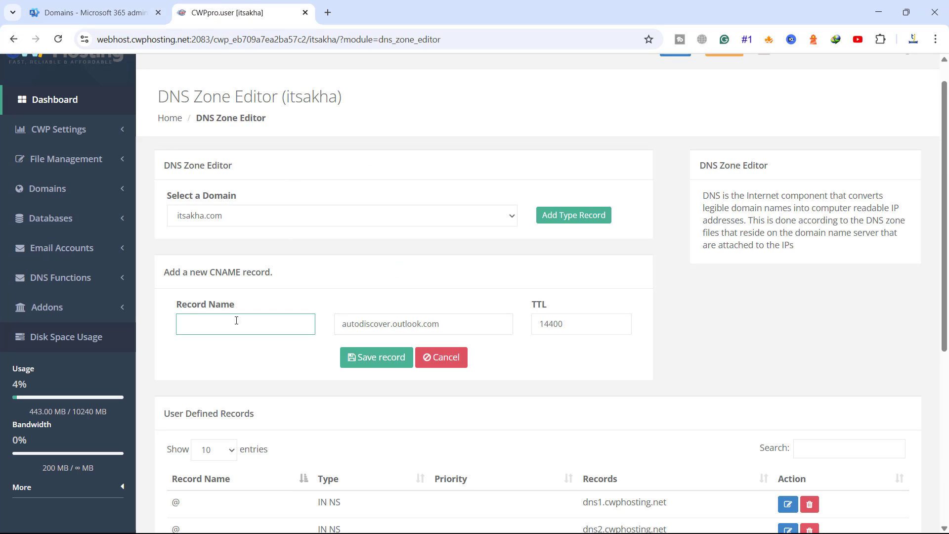
key(ctrl+v)
click(368, 356)
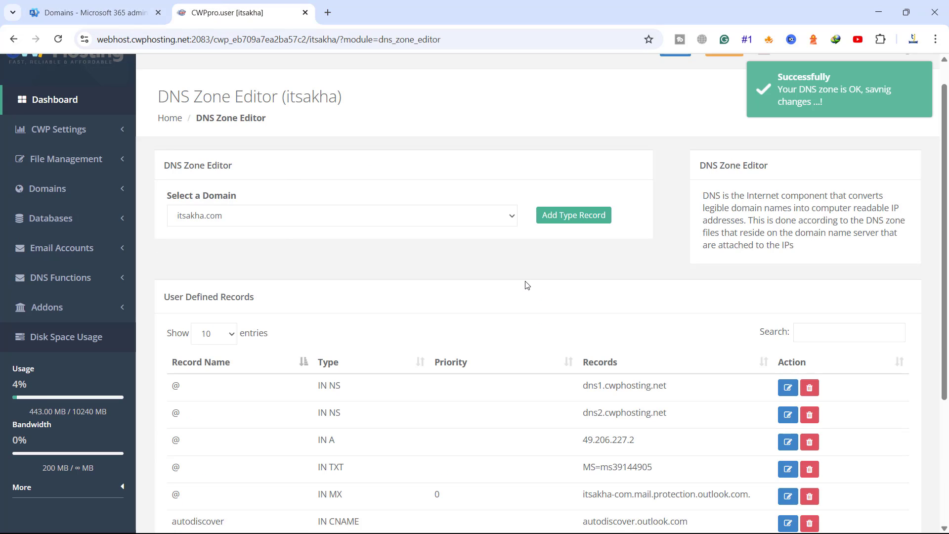
Step: Copy Microsoft 365's SPF value and save it in CWP as an @ TXT record
click(105, 21)
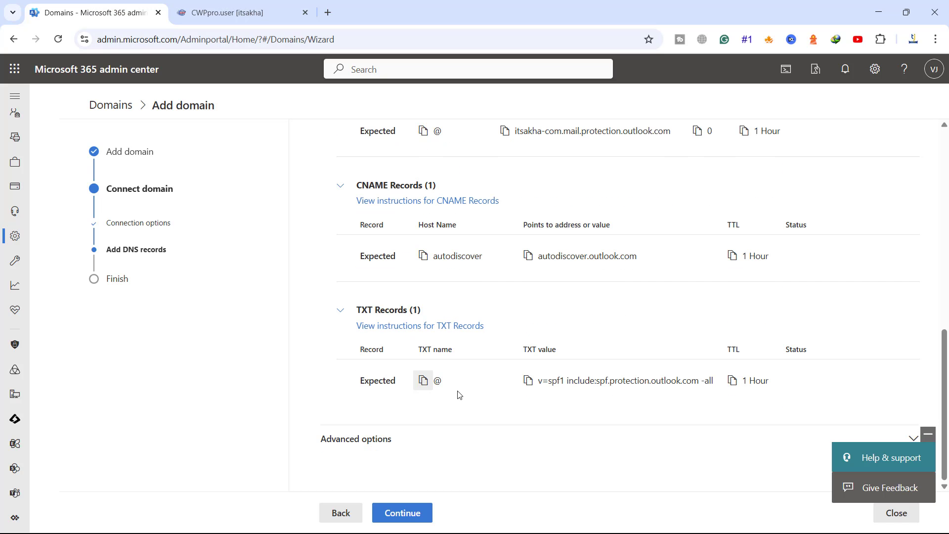
click(528, 381)
click(227, 12)
click(573, 215)
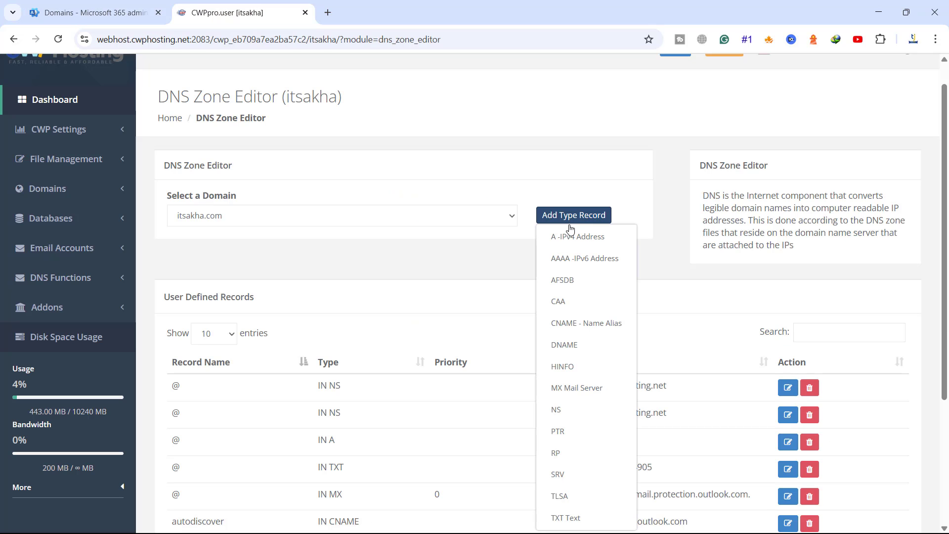
click(565, 518)
click(397, 326)
key(ctrl+v)
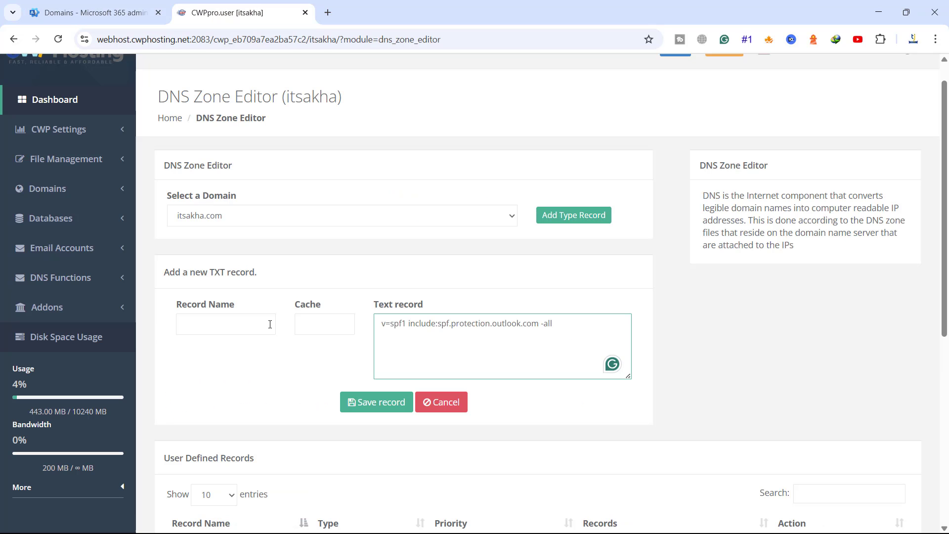
click(270, 324)
text(@)
click(376, 406)
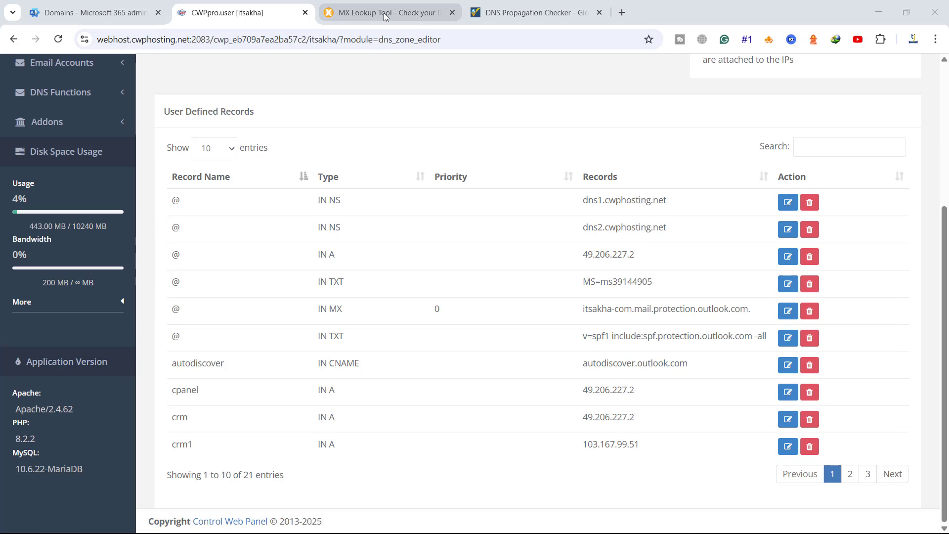
Step: Run an MX lookup for itsakha.com and confirm its Microsoft-owned outlook.com mail server
click(385, 14)
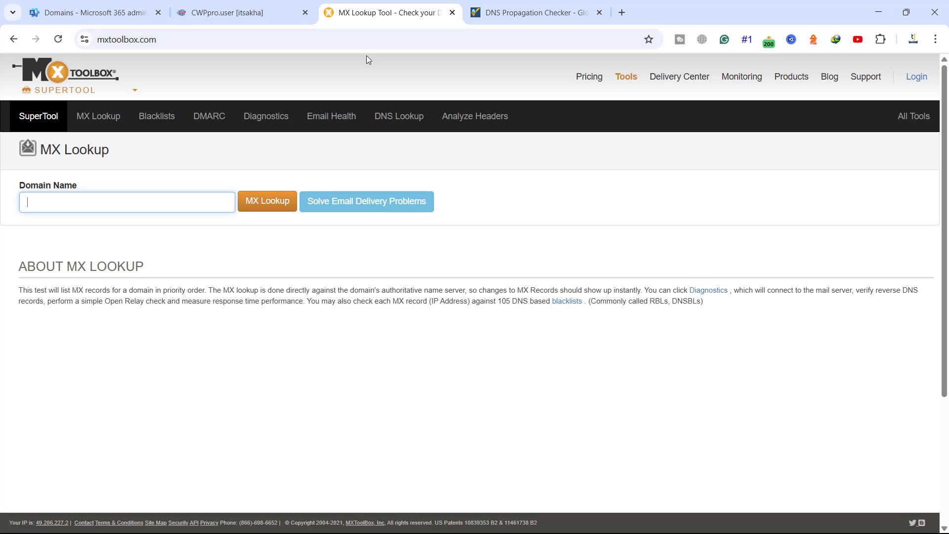
key(ctrl+v)
click(263, 212)
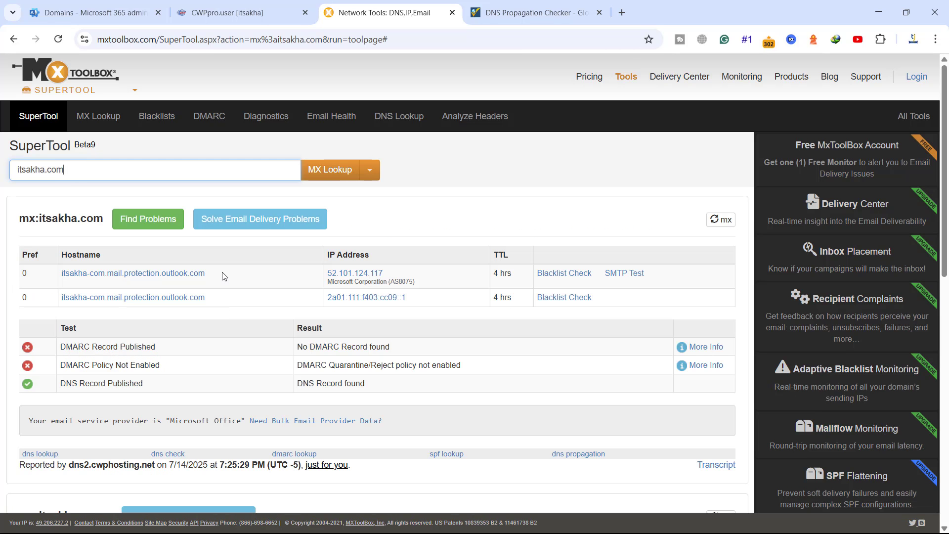
drag(322, 276, 400, 275)
drag(334, 283, 388, 282)
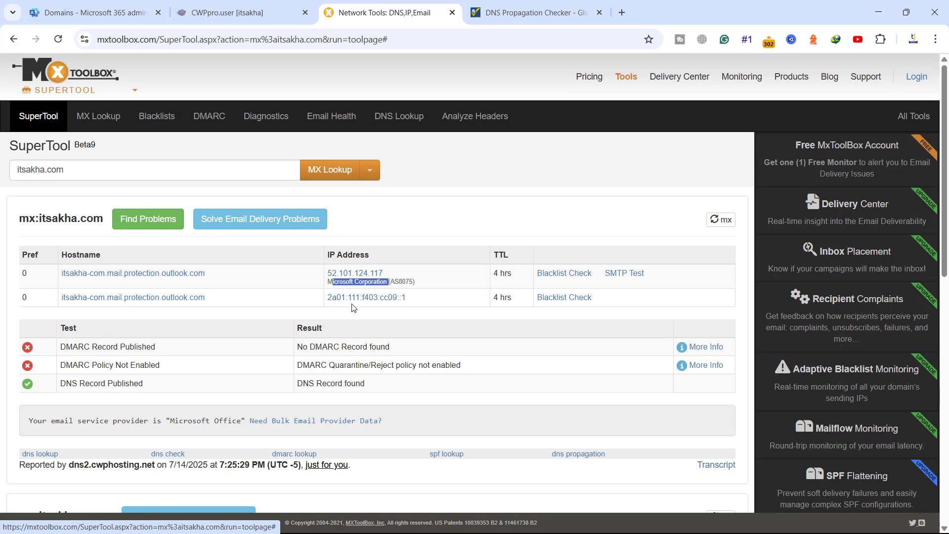
Step: Run an SPF record lookup for itsakha.com and confirm the published include and -all rule
click(369, 170)
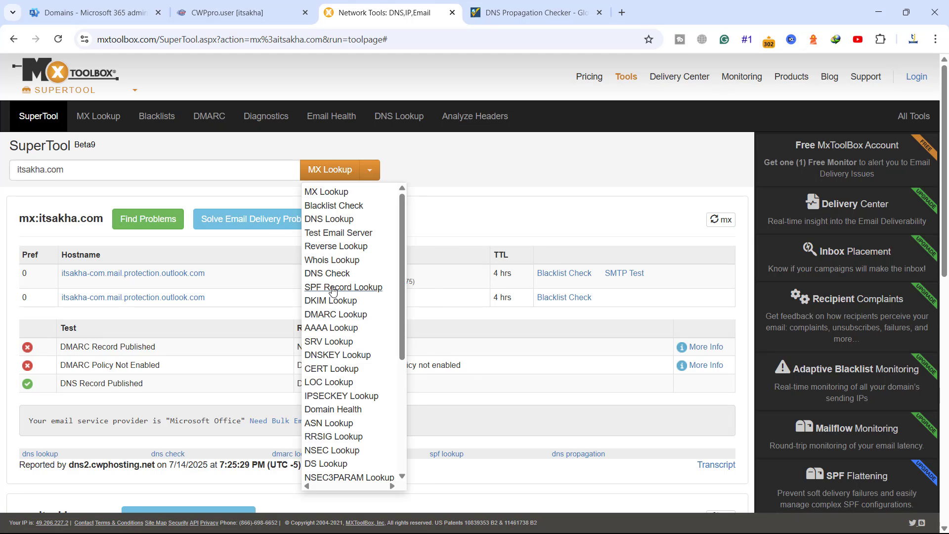
click(333, 288)
click(313, 171)
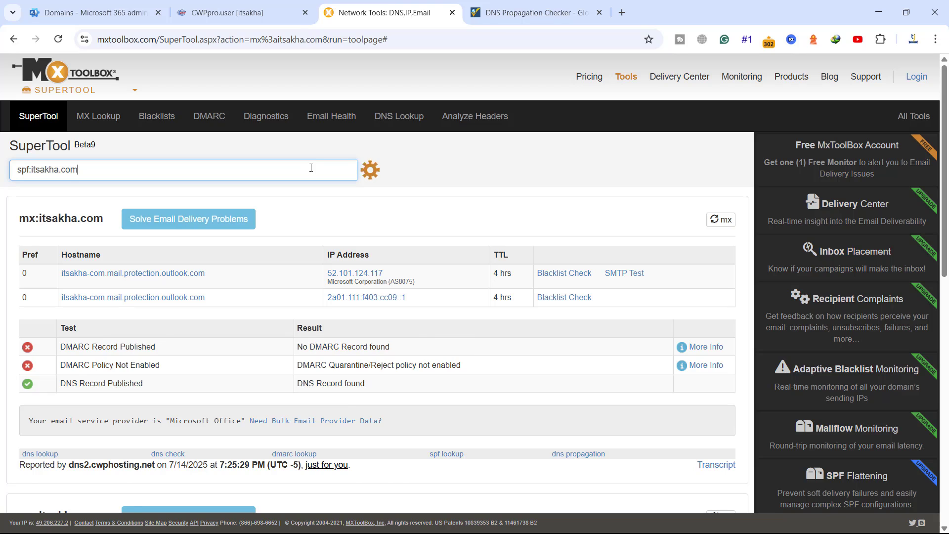
drag(57, 280, 250, 277)
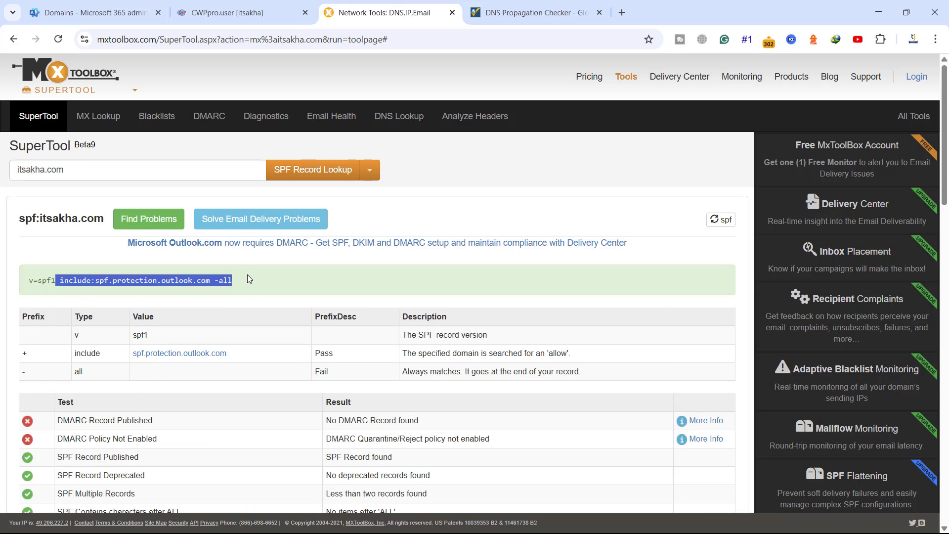
click(532, 12)
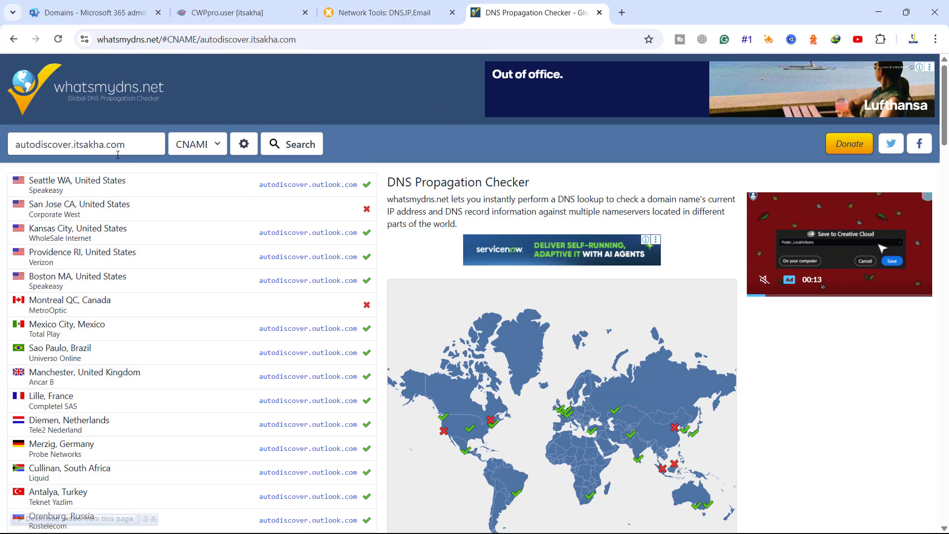
Step: Recheck autodiscover.itsakha.com CNAME propagation, then verify DNS records and complete the itsakha.com domain setup
click(297, 143)
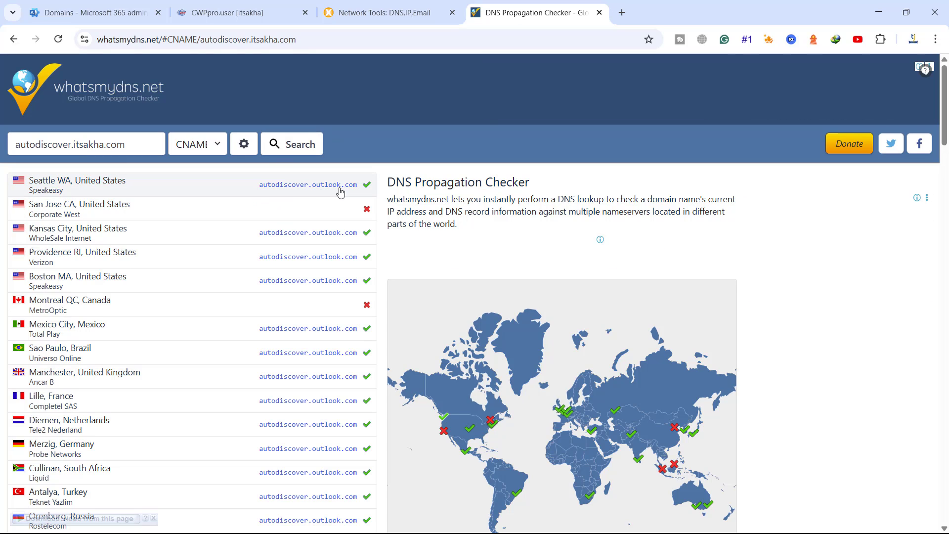
click(111, 13)
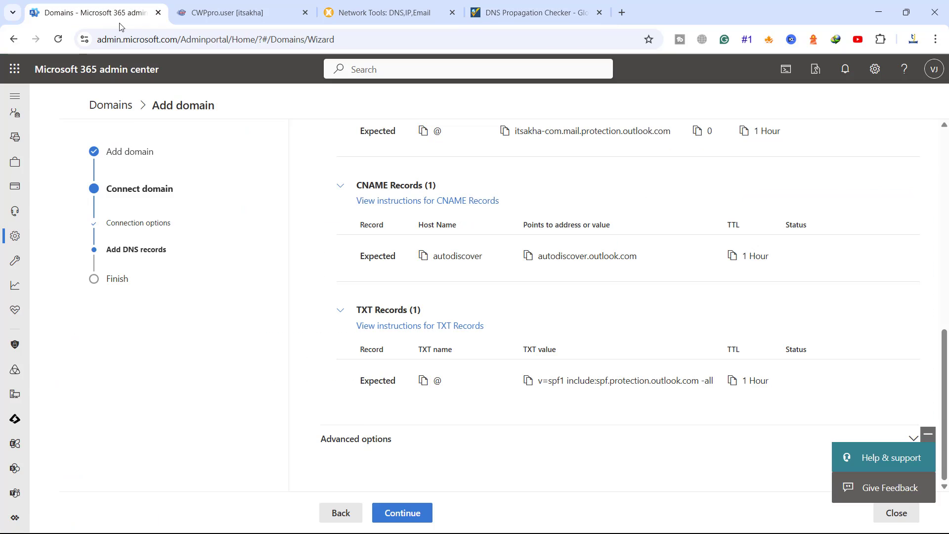
click(403, 514)
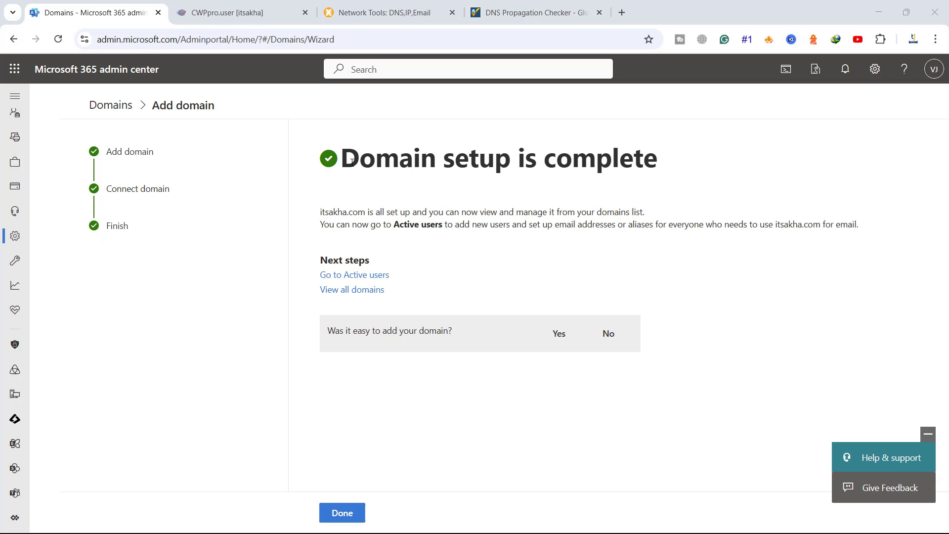
drag(359, 159, 652, 164)
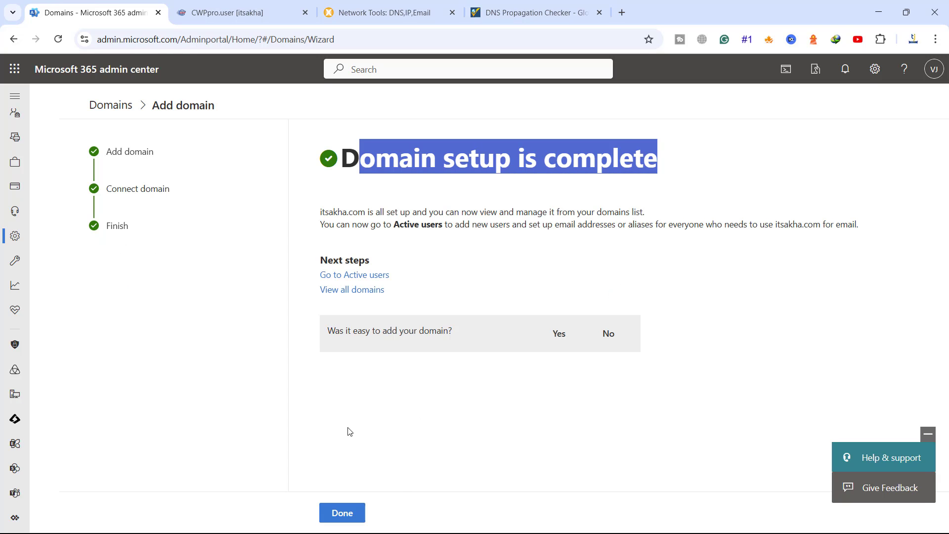
click(345, 514)
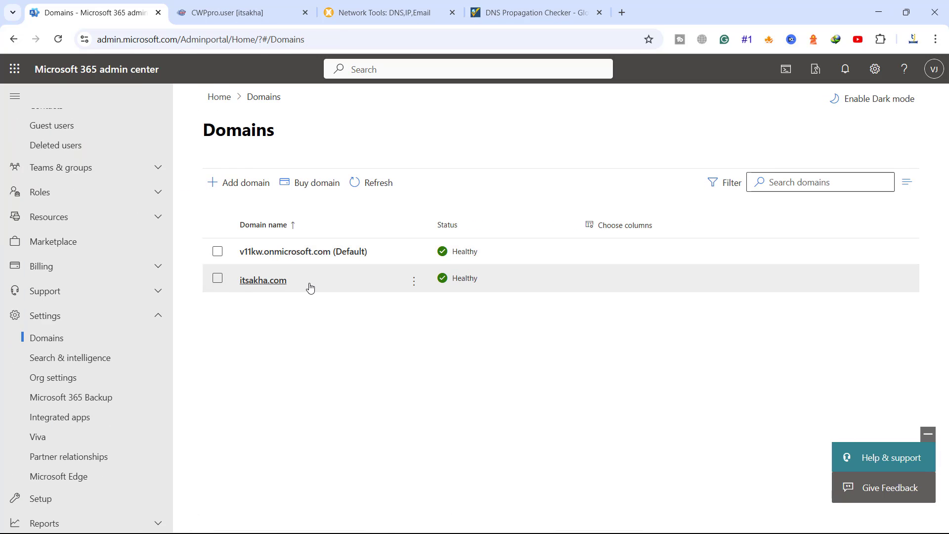
Step: Check the itsakha.com actions menu in Domains, then go to Users > Active users
click(414, 281)
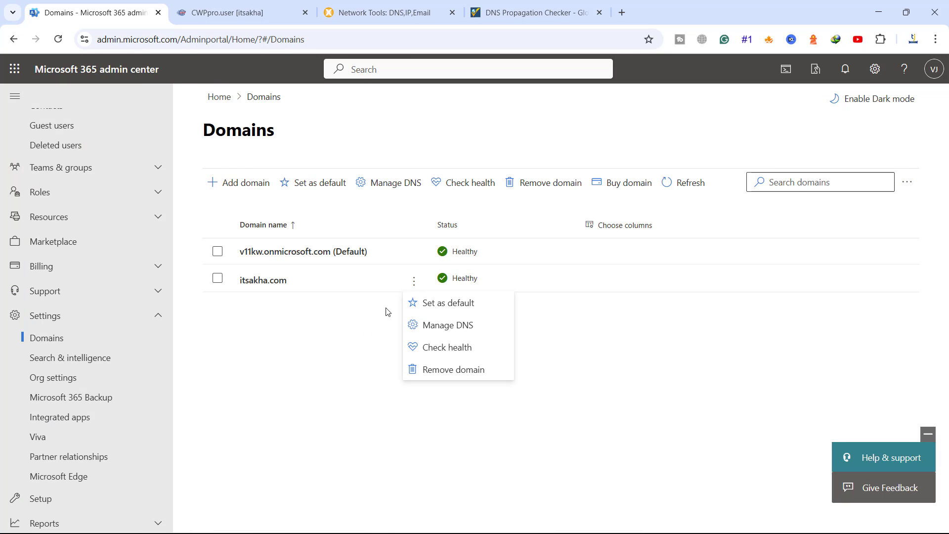
click(414, 280)
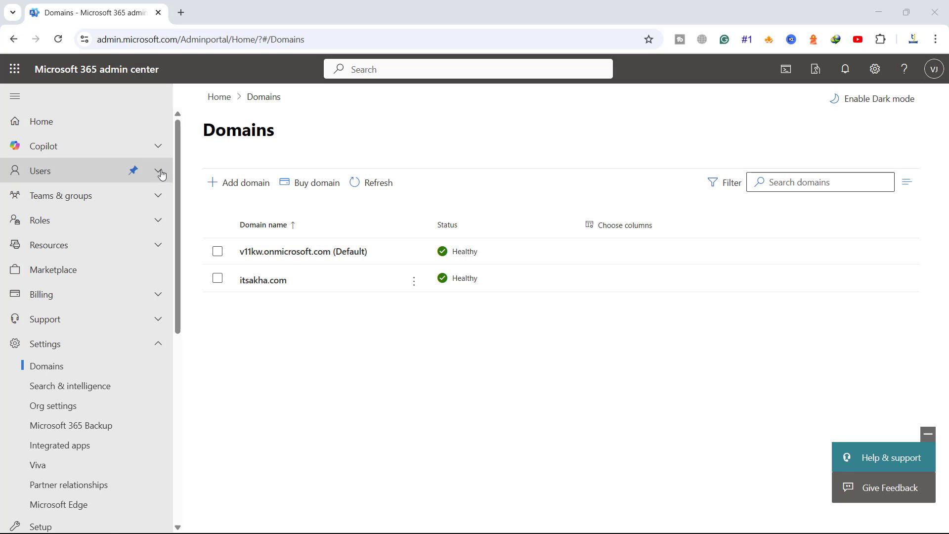
click(159, 171)
click(48, 196)
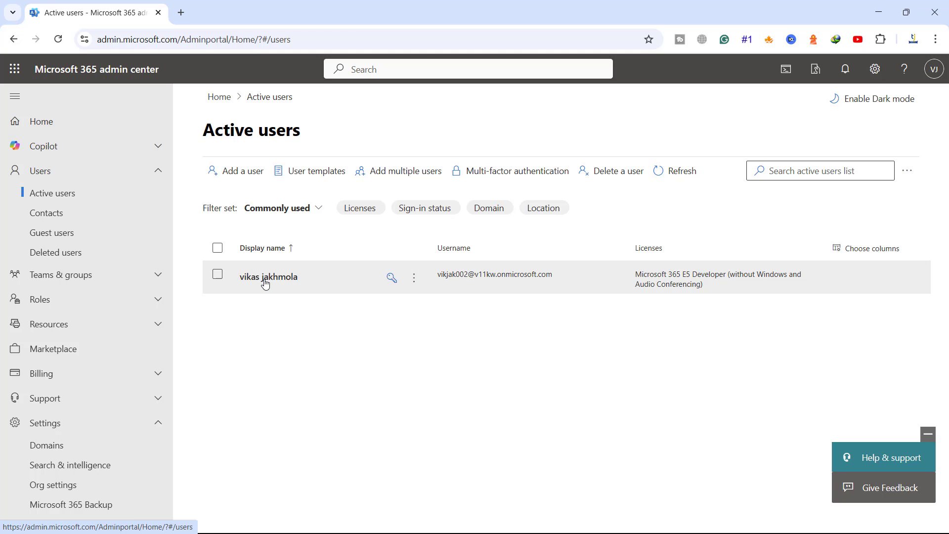
Step: Start adding a user, entering the first name and a username on the itsakha.com domain
click(226, 174)
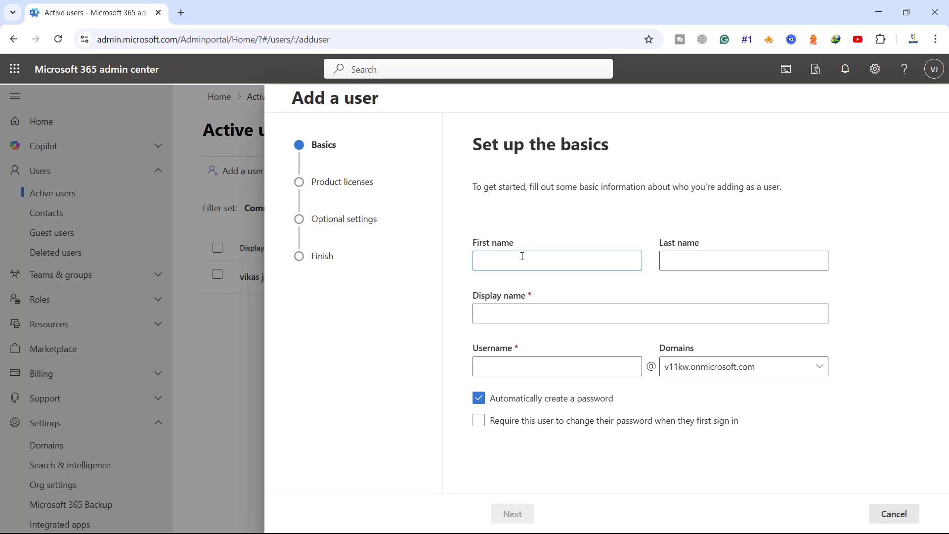
key(Tab)
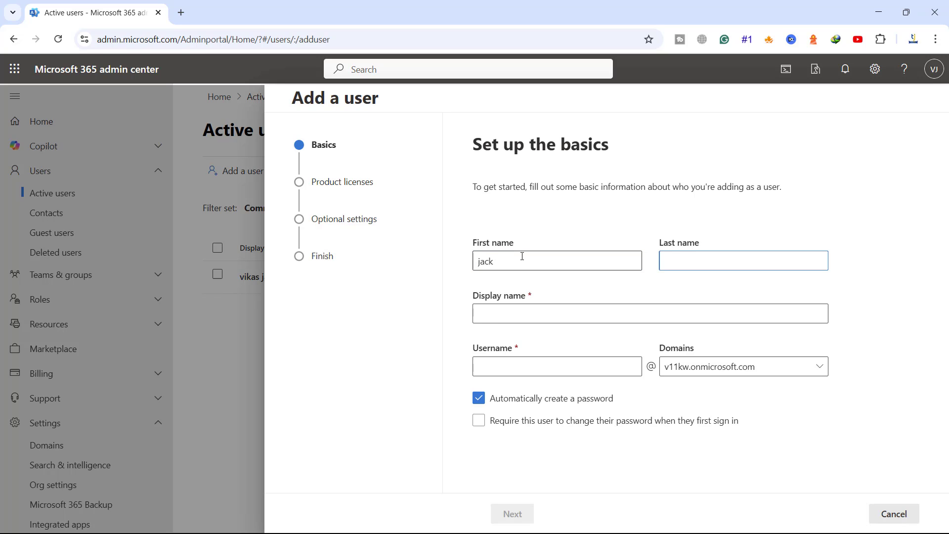
key(Tab)
key(Tab)
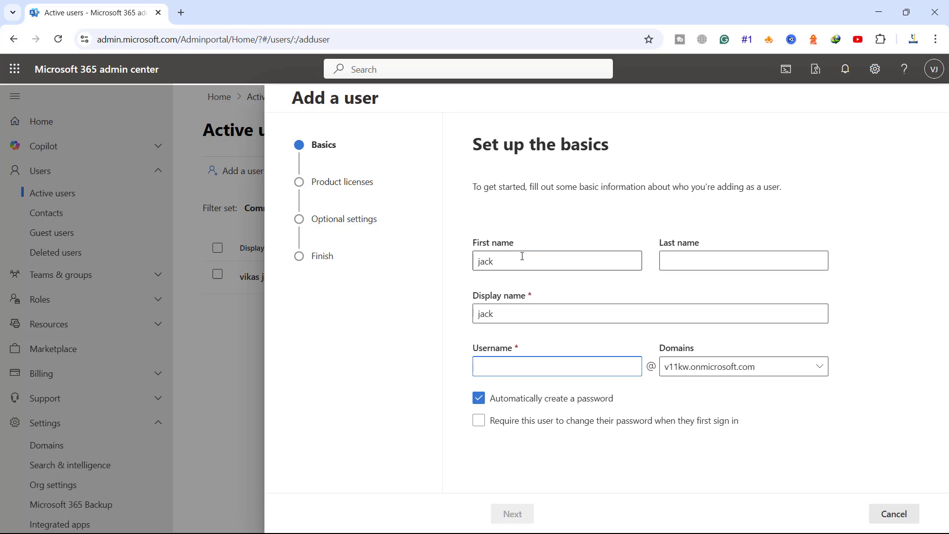
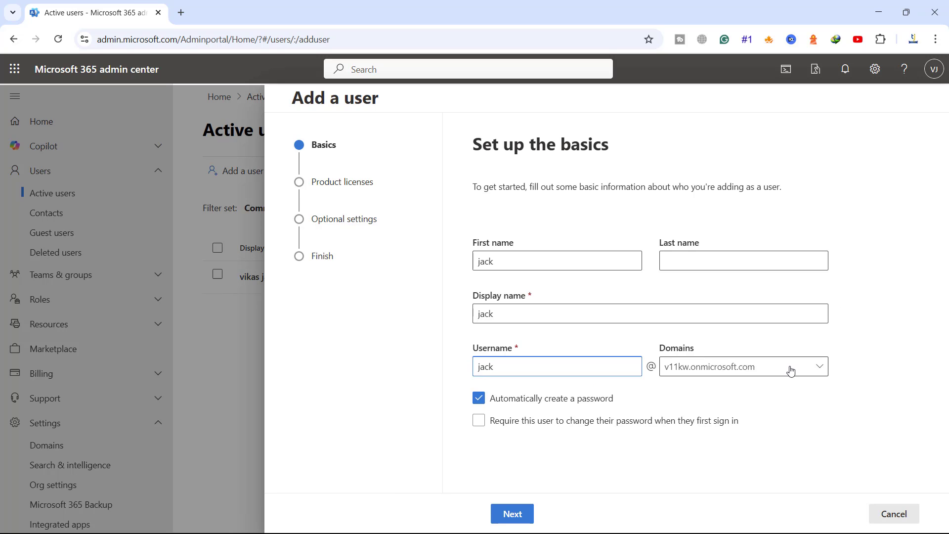
click(792, 374)
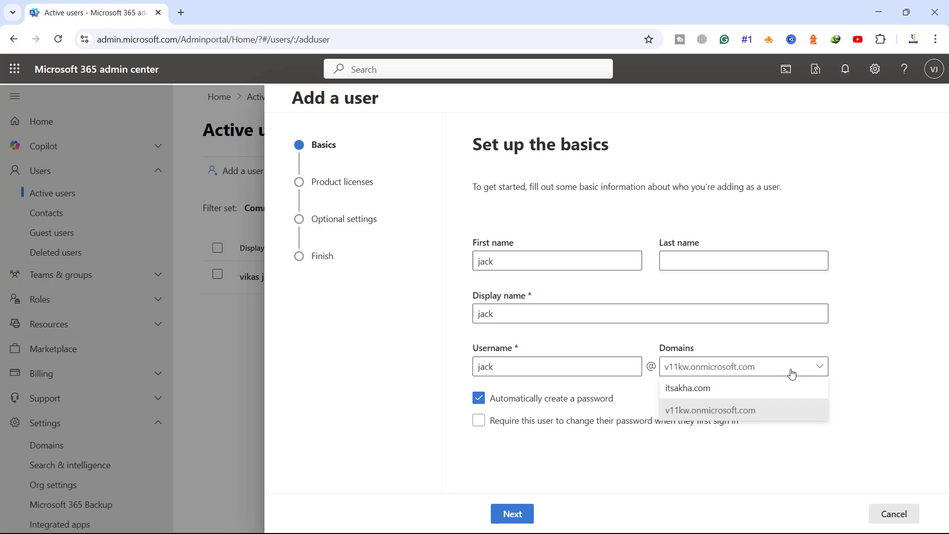
click(678, 390)
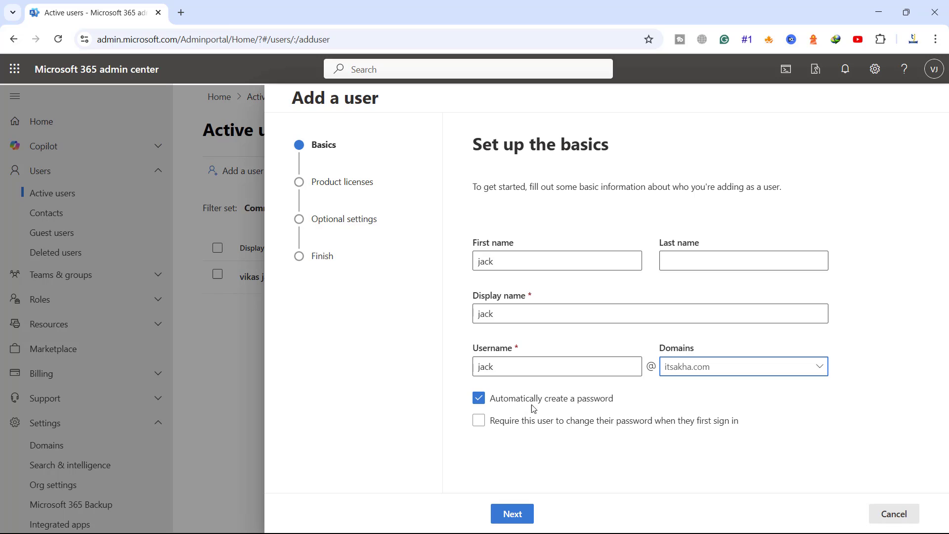
click(512, 513)
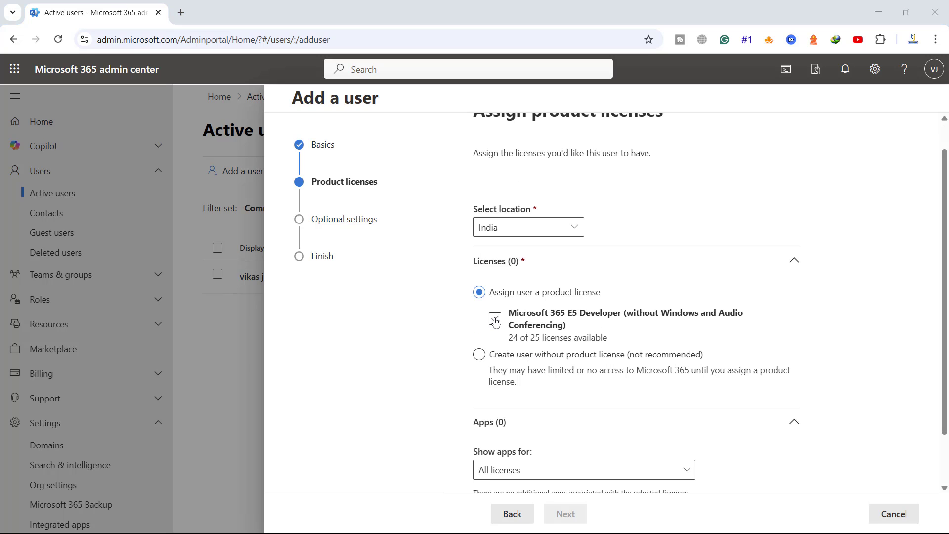
Step: Assign the Microsoft 365 E5 Developer licence, reviewing its apps list with every app left enabled
click(495, 321)
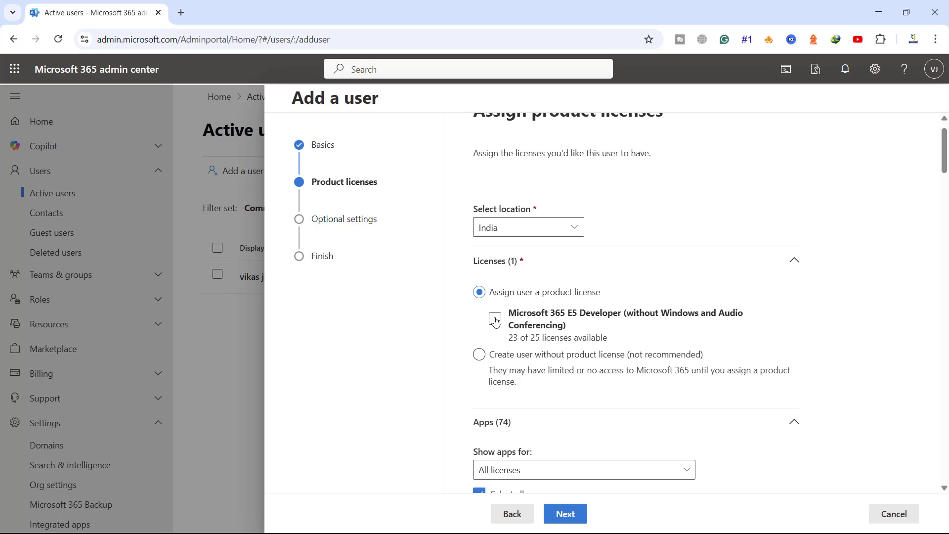
scroll(495, 321, down, 3)
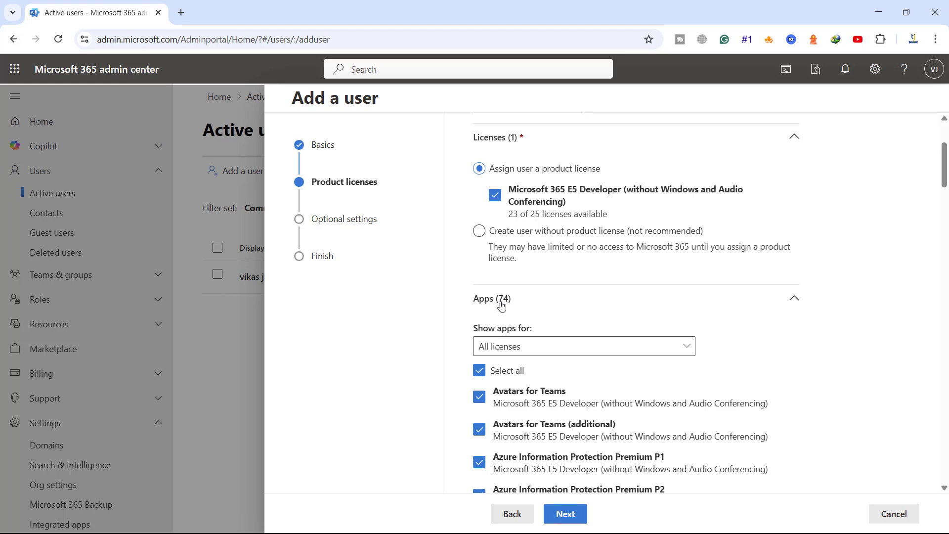
scroll(606, 332, down, 14)
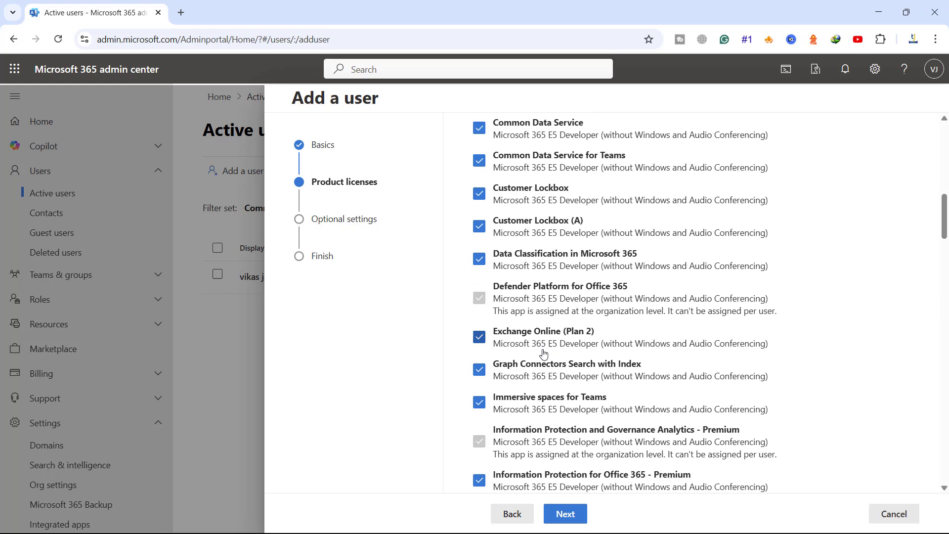
scroll(538, 360, up, 4)
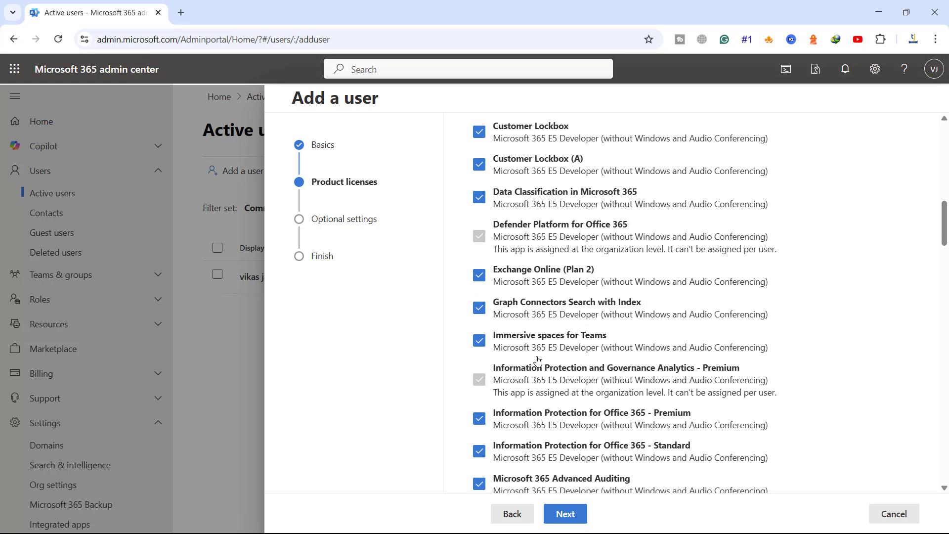
scroll(537, 359, up, 1)
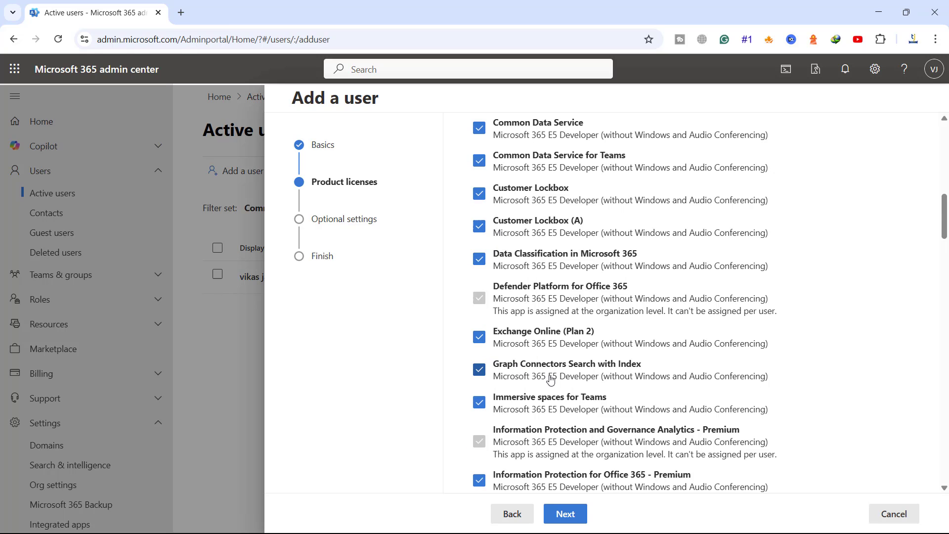
scroll(550, 379, down, 15)
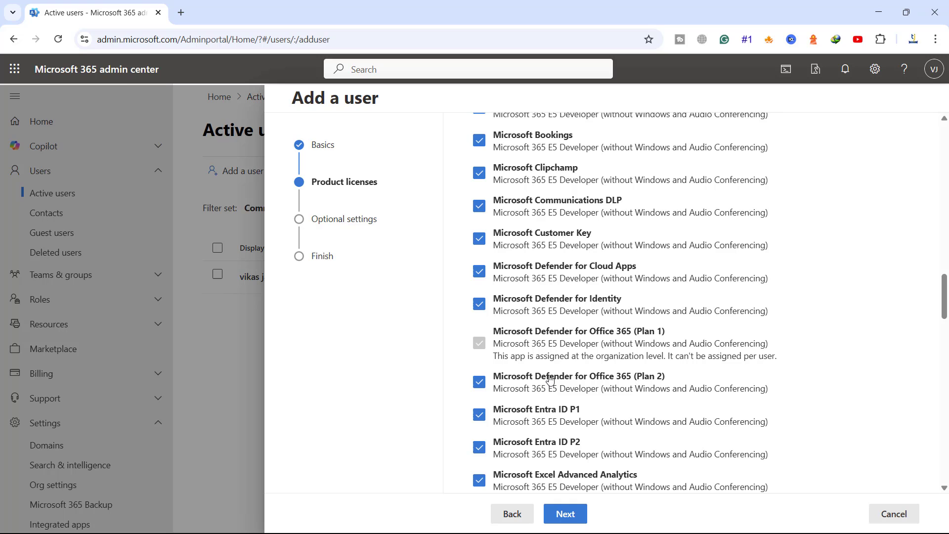
scroll(550, 379, down, 20)
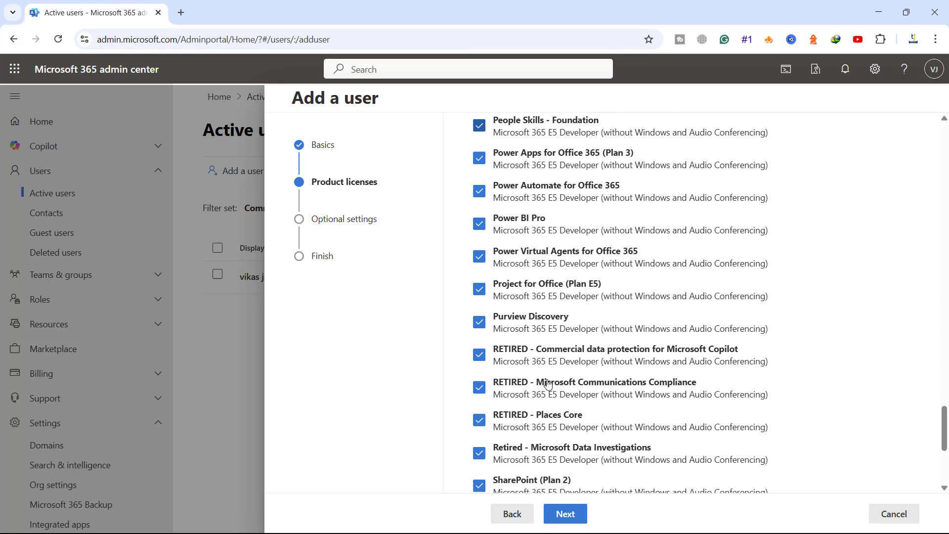
scroll(547, 383, down, 6)
Step: Pass through Optional settings without adding profile info or an admin role
click(565, 514)
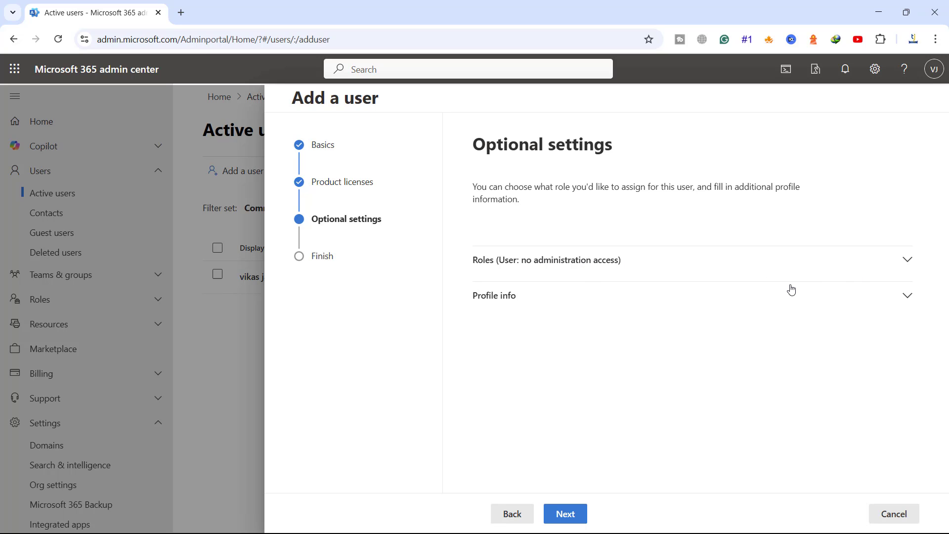
click(906, 297)
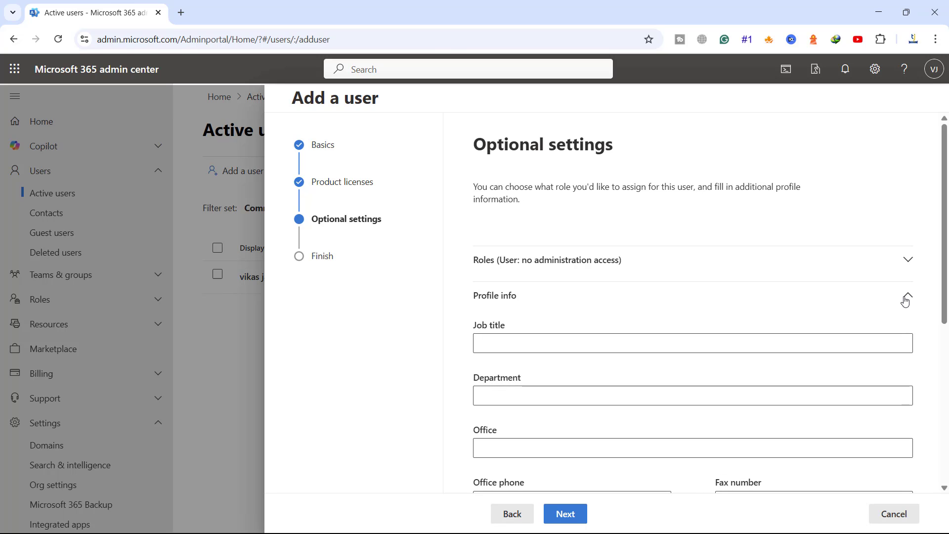
click(906, 298)
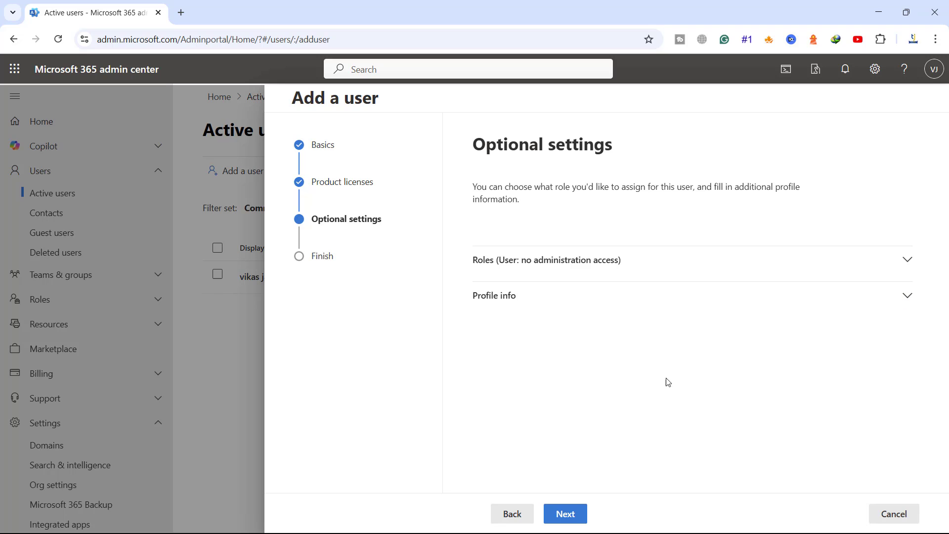
click(566, 514)
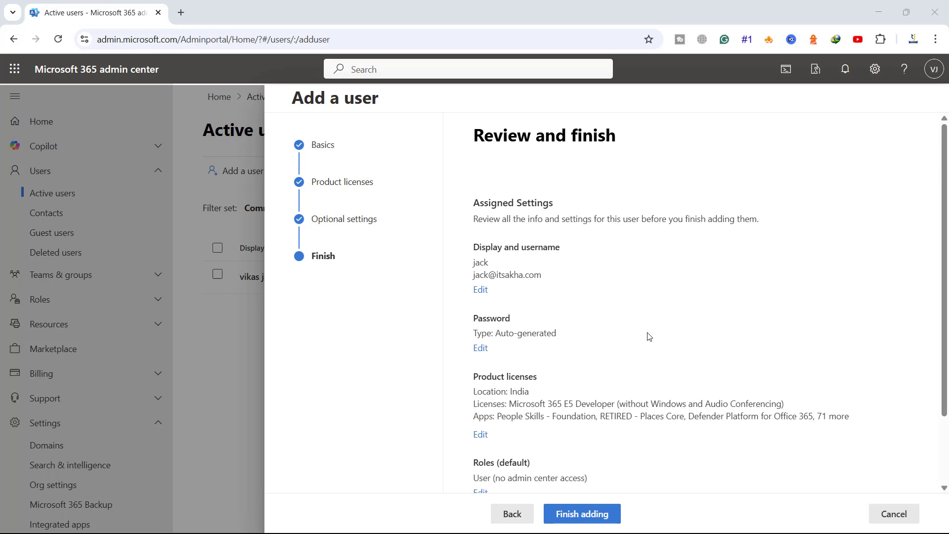
Step: Finish adding the user, note the confirmation and masked password, and close the panel
scroll(649, 337, down, 2)
click(581, 517)
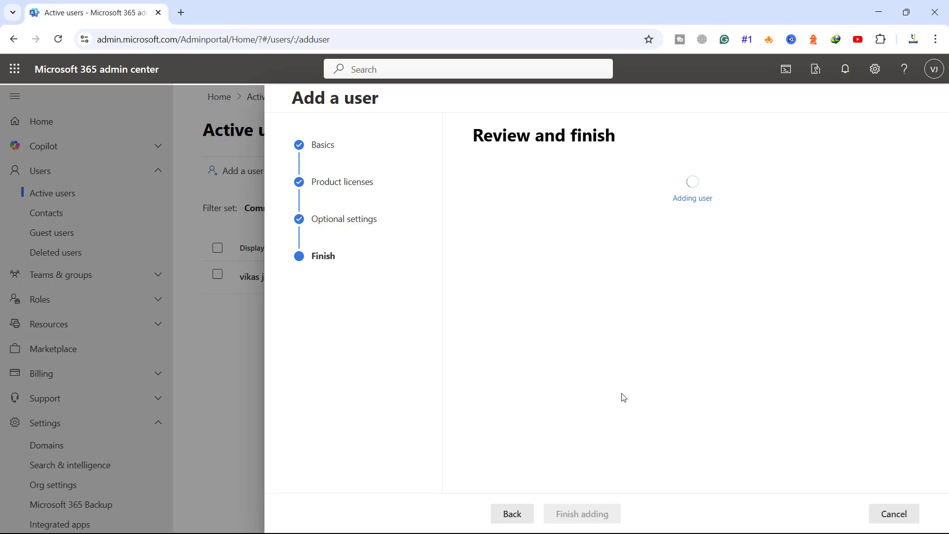
drag(500, 147, 717, 150)
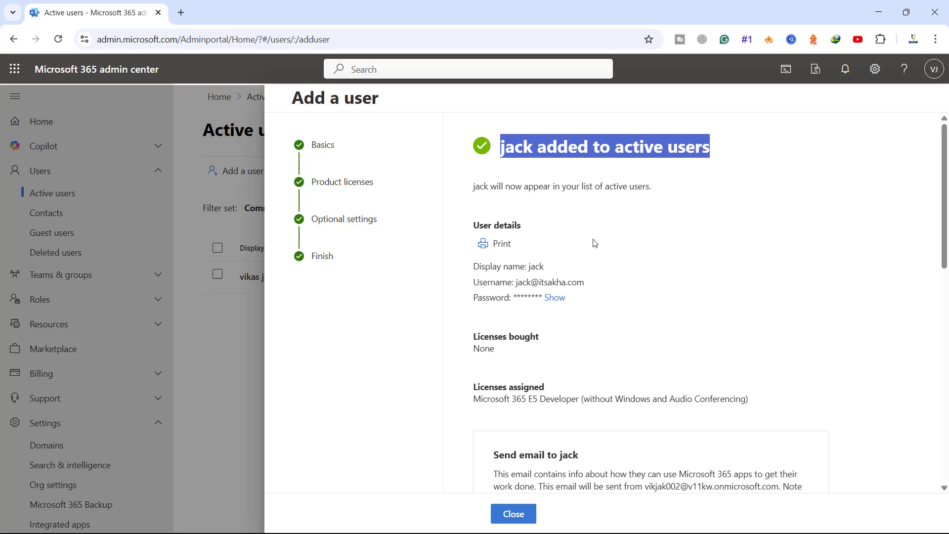
drag(514, 295, 541, 295)
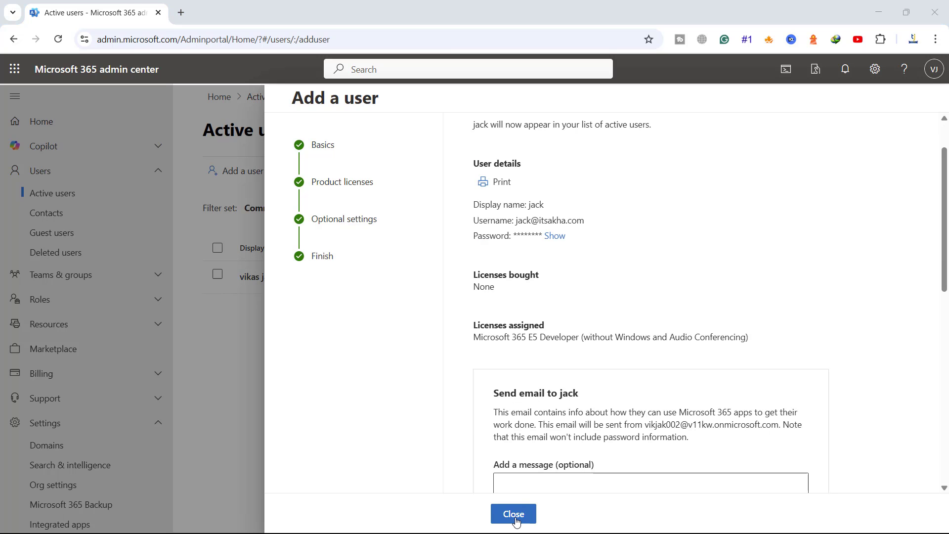
click(514, 514)
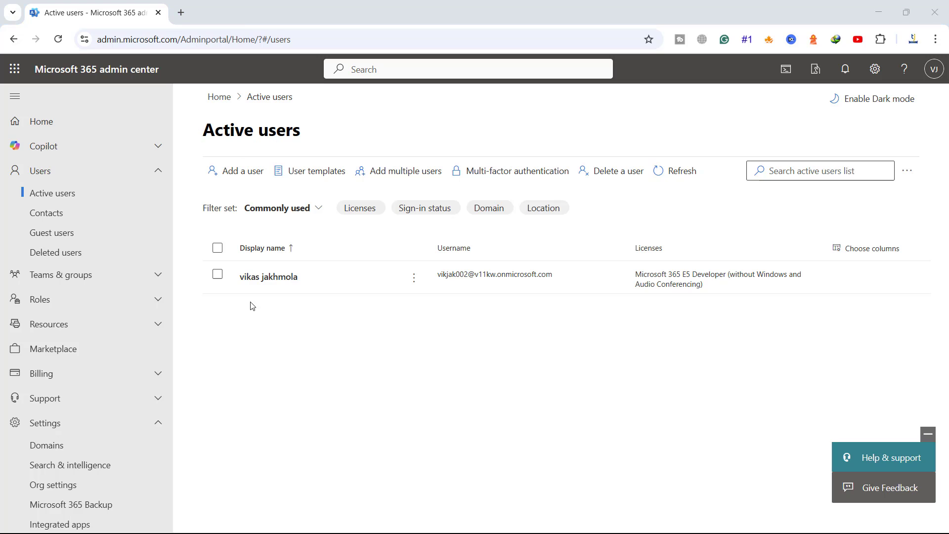
Step: Refresh Active users, then sign in to Outlook on the web with the new user's e-mail and password
click(668, 172)
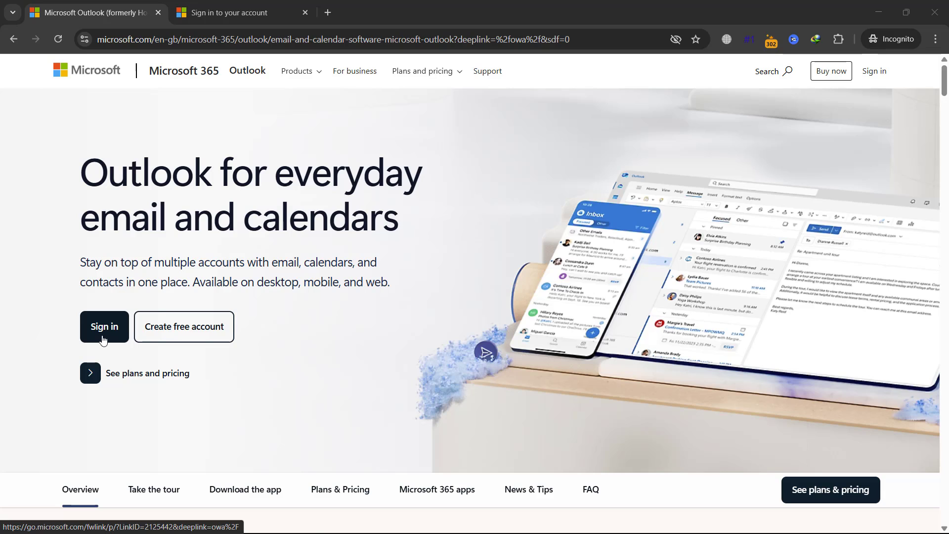
click(143, 316)
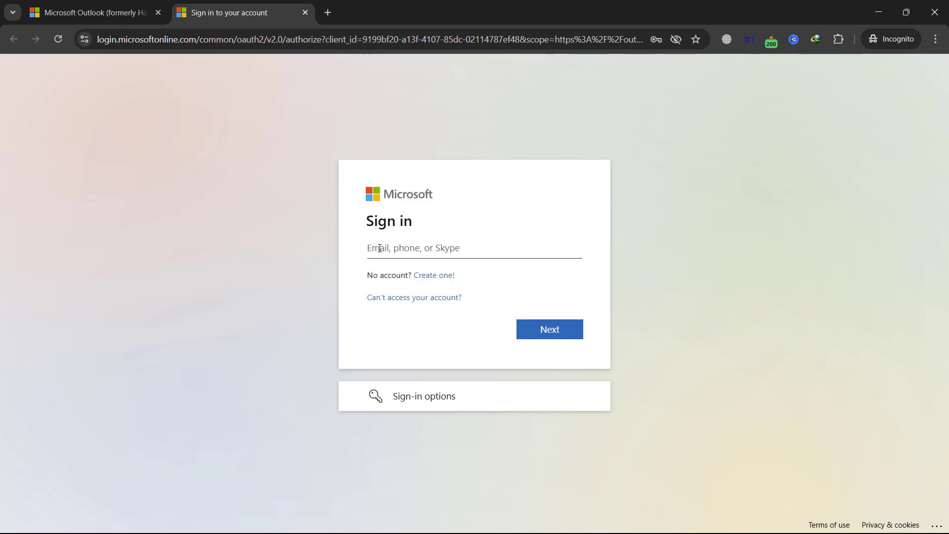
click(379, 248)
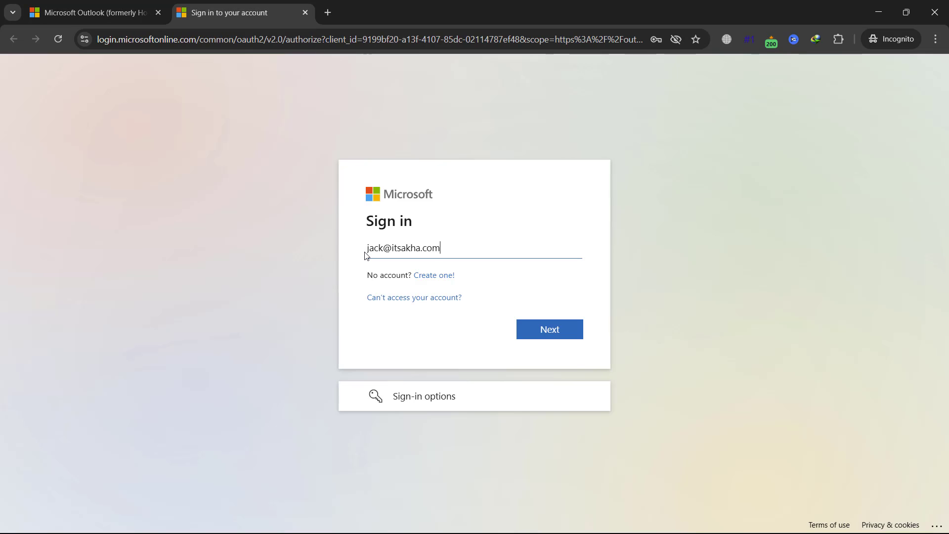
click(538, 331)
click(544, 356)
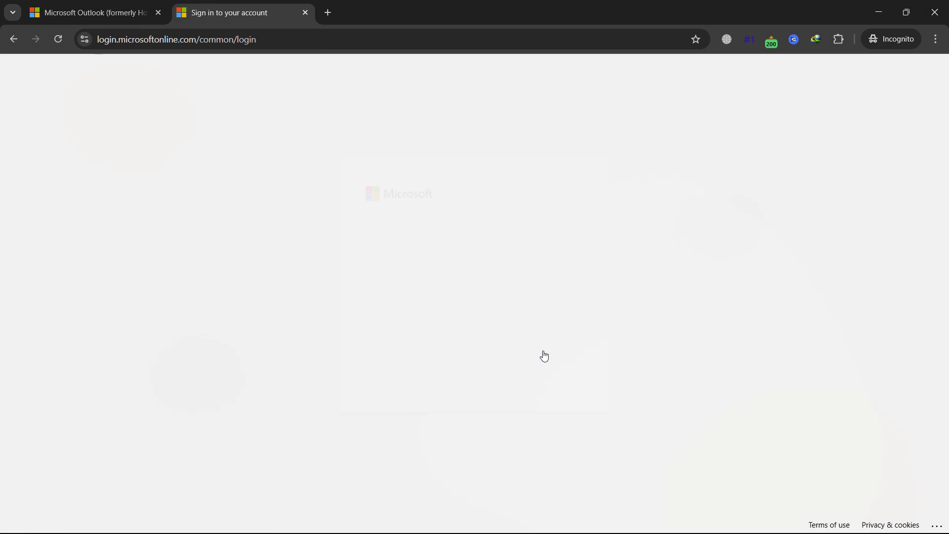
Step: Set up Microsoft Authenticator via QR code and approved notification as the default sign-in method
click(548, 374)
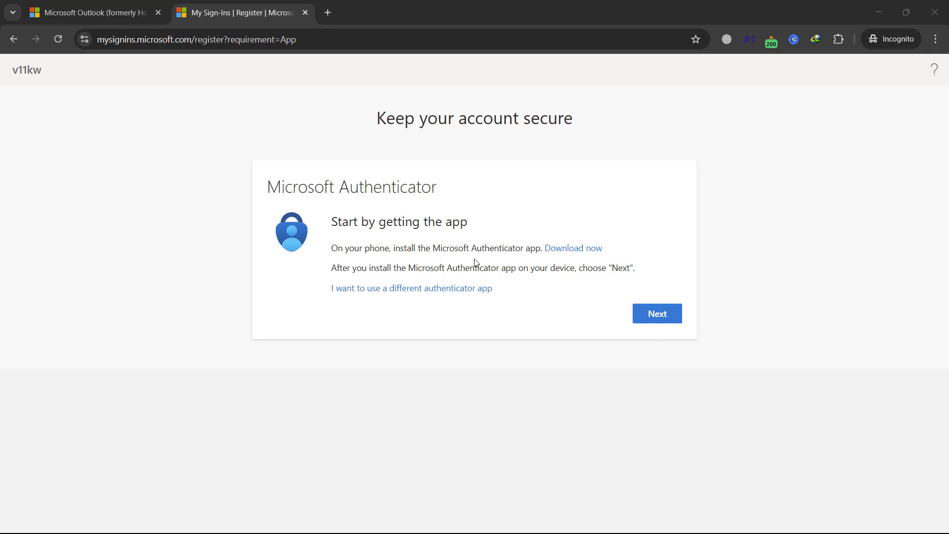
click(658, 322)
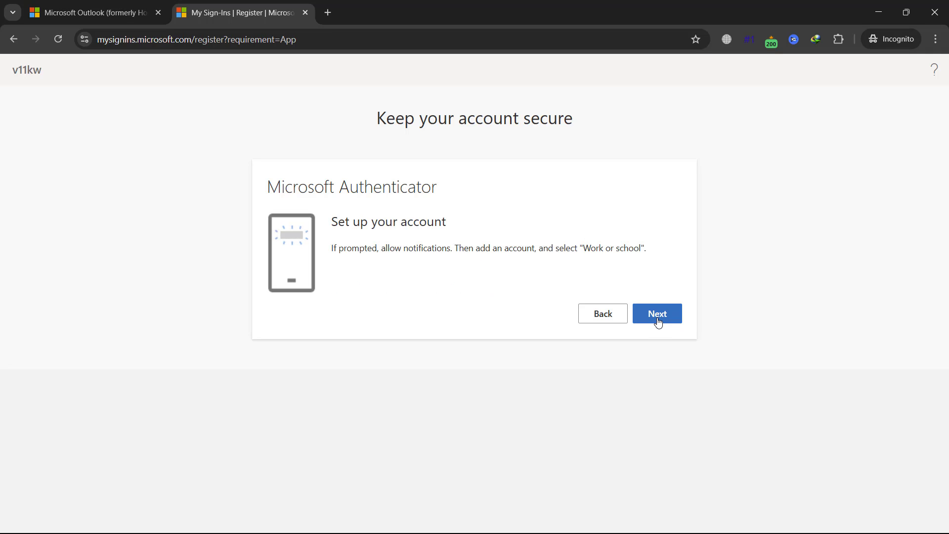
click(658, 322)
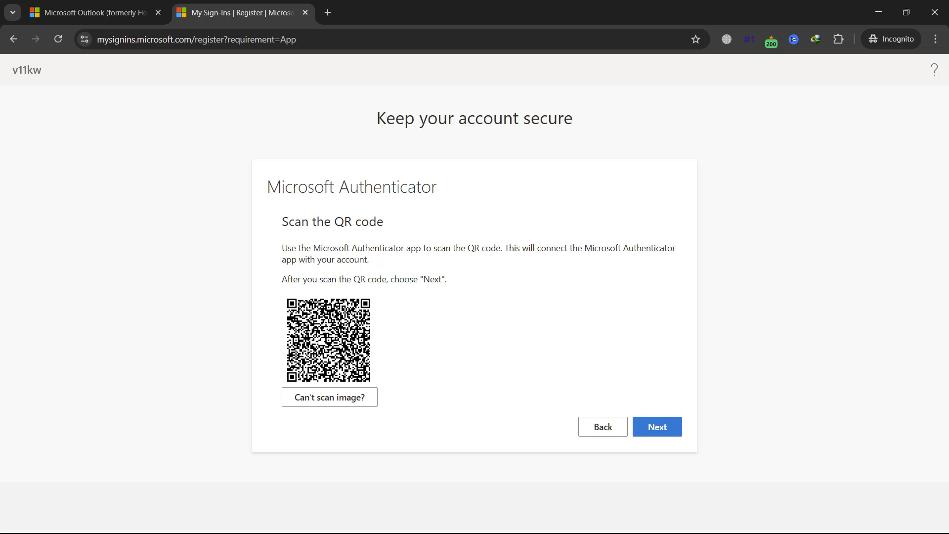
click(650, 425)
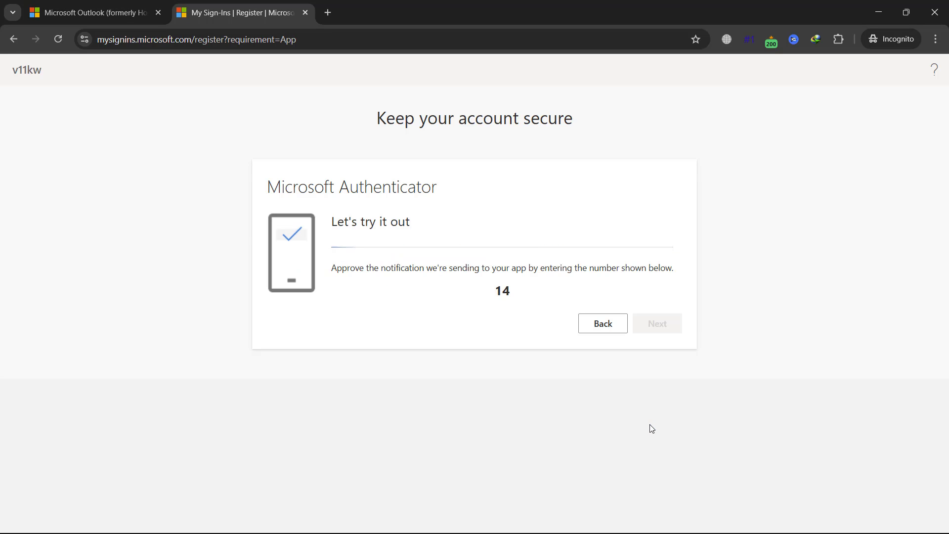
drag(349, 220, 432, 221)
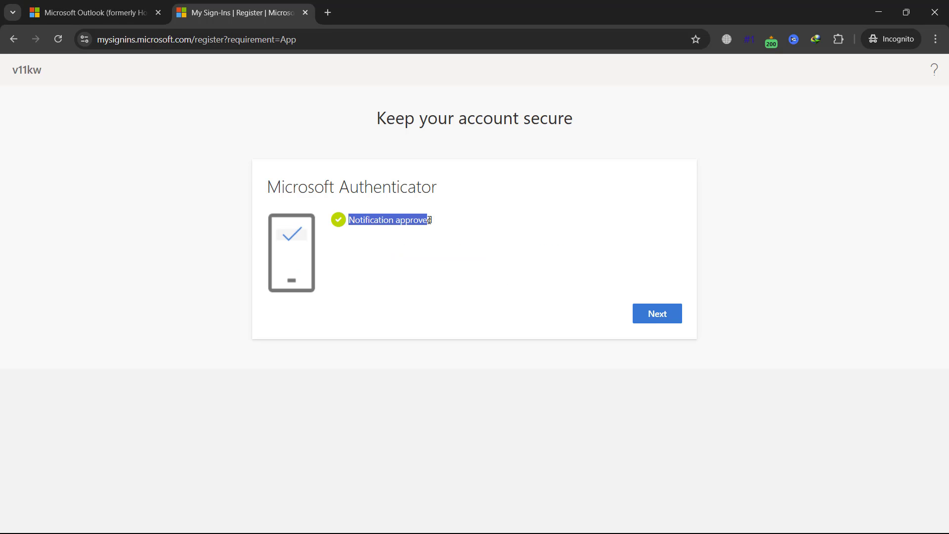
click(662, 321)
drag(307, 218, 483, 221)
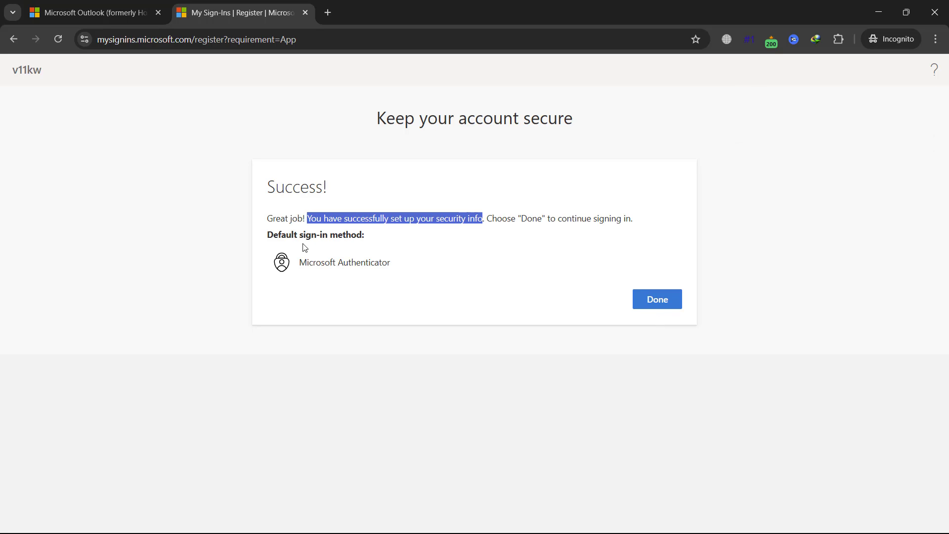
drag(299, 262, 388, 263)
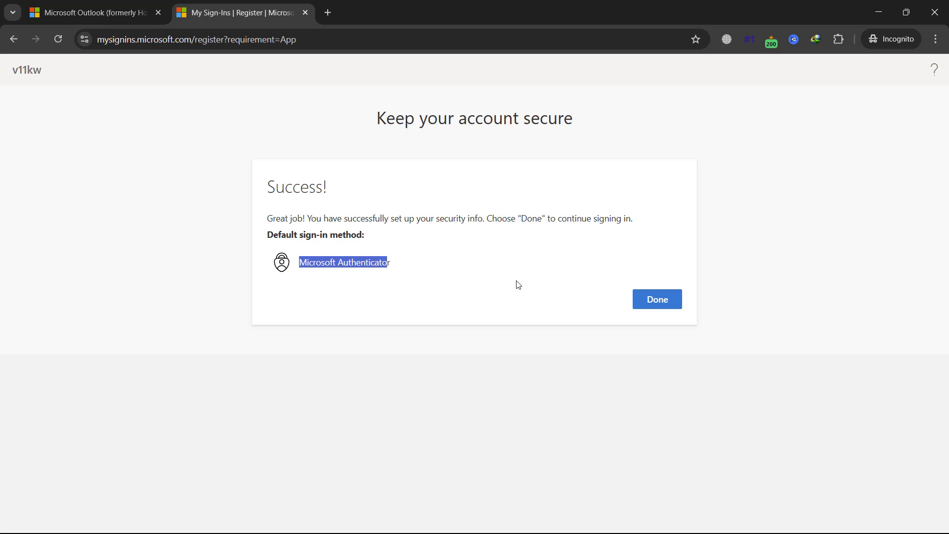
click(650, 307)
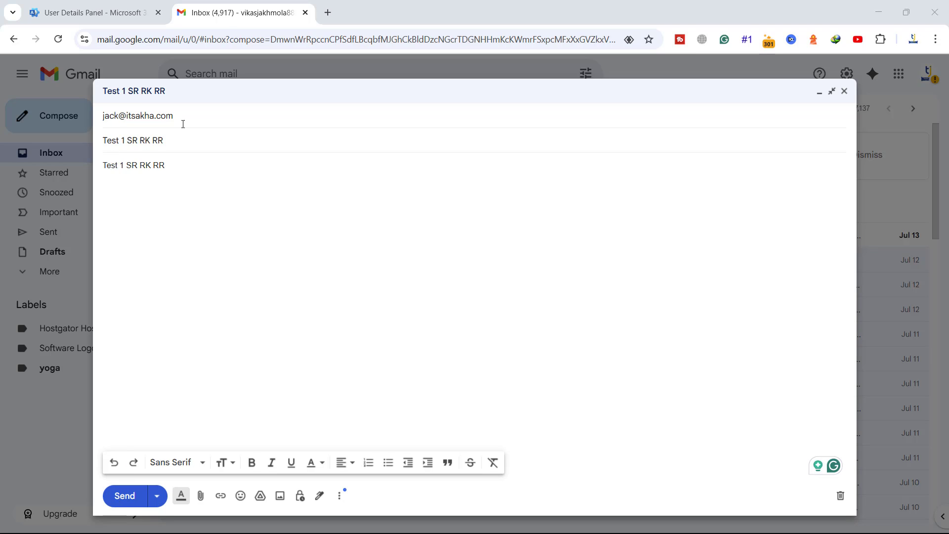
Step: Send the Test 1 SR RK RR email from Gmail, reply 'recvd' from Outlook, and confirm it arrived
click(131, 496)
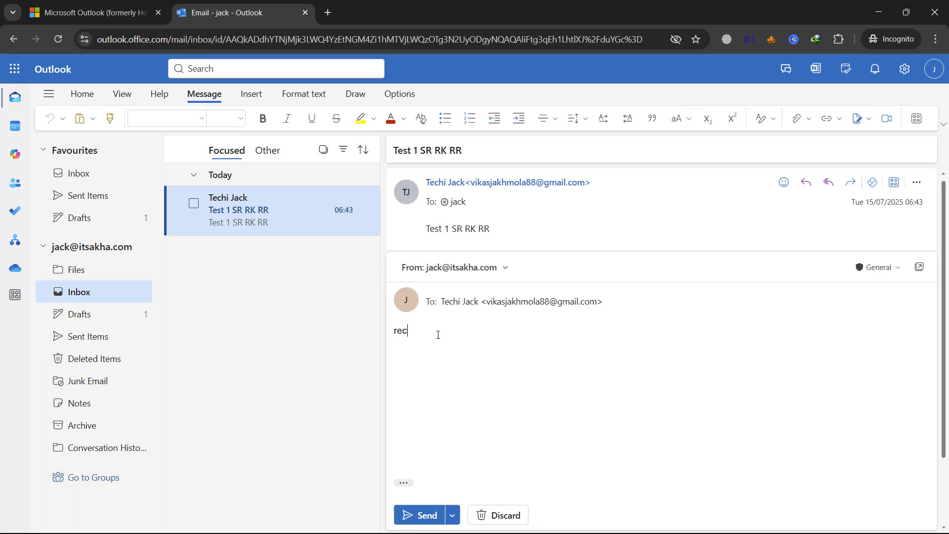
click(415, 517)
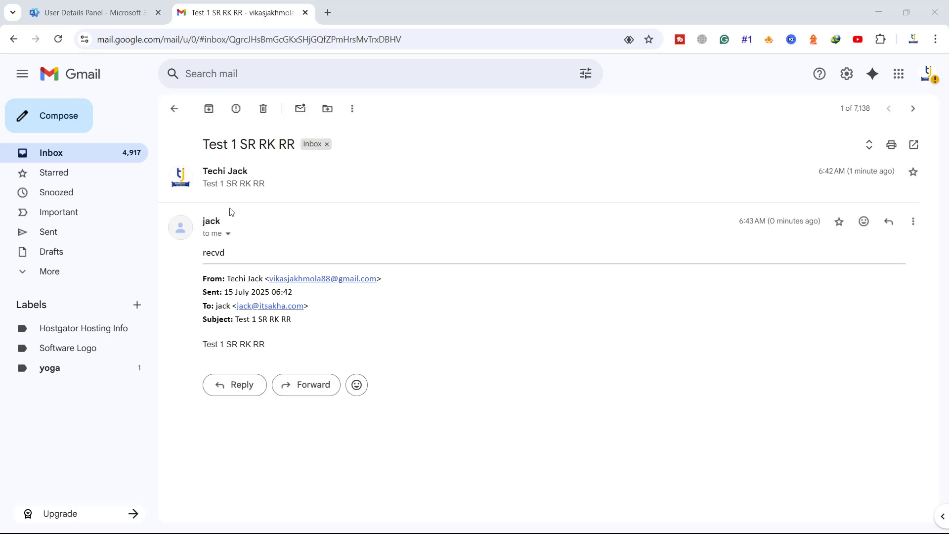
drag(203, 252, 224, 254)
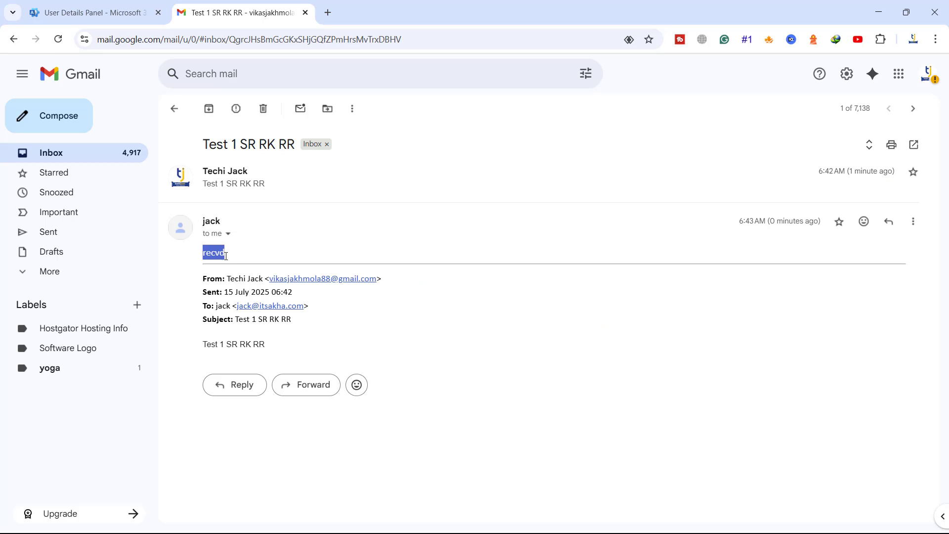